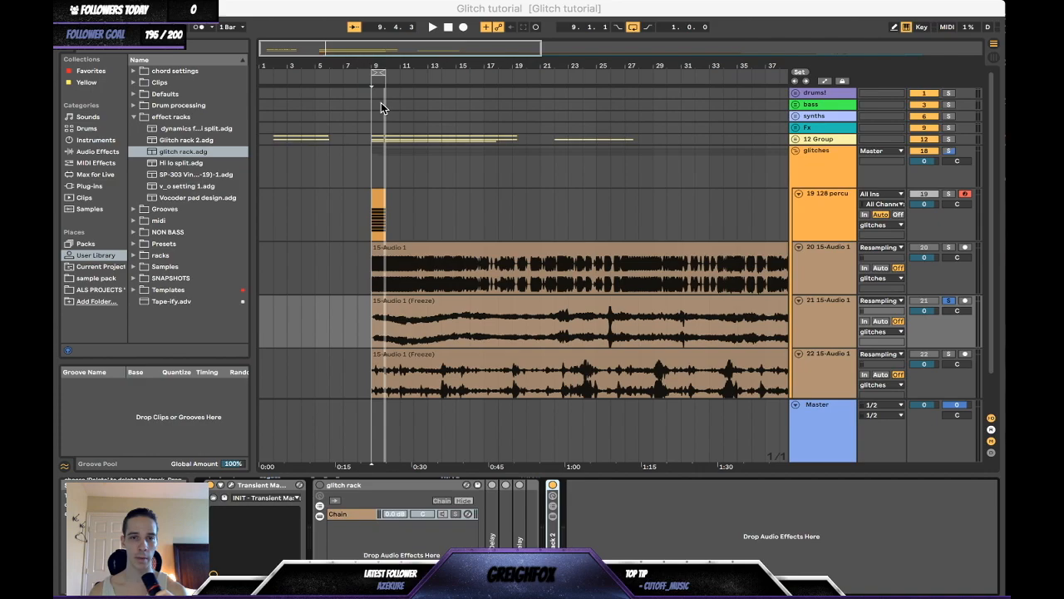
Examine the 128 percussion track's MIDI clip notes, its drum rack pads and chains, and its Arpeggiator settings.
click(816, 203)
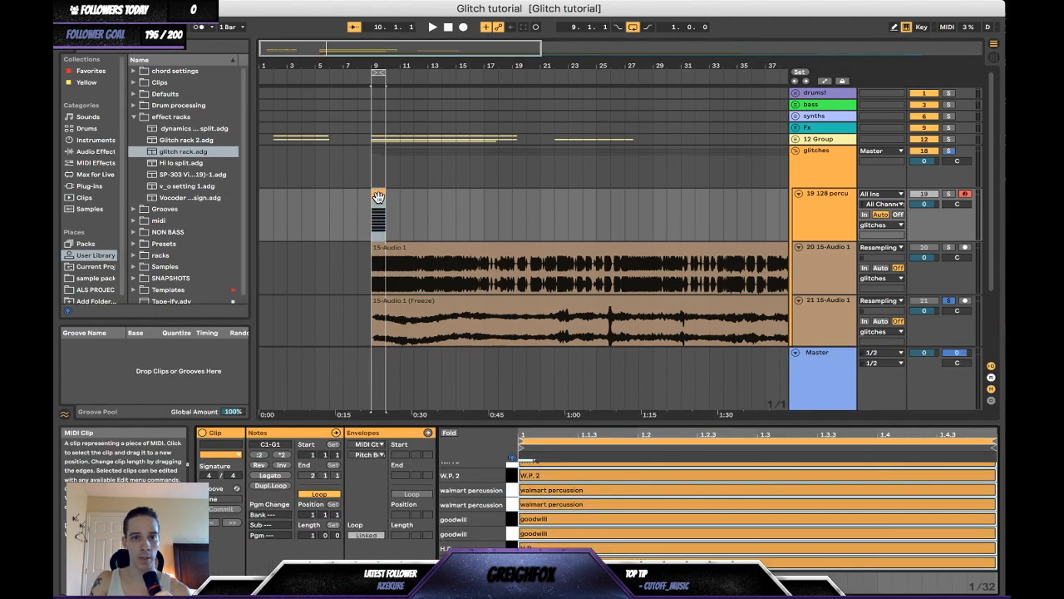
drag(482, 499, 482, 504)
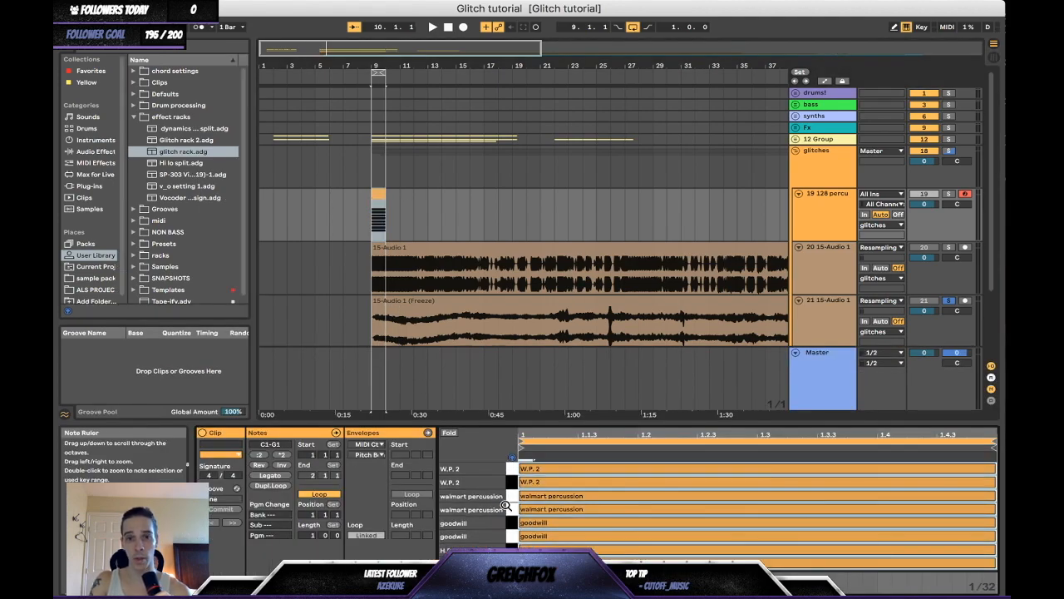
click(814, 224)
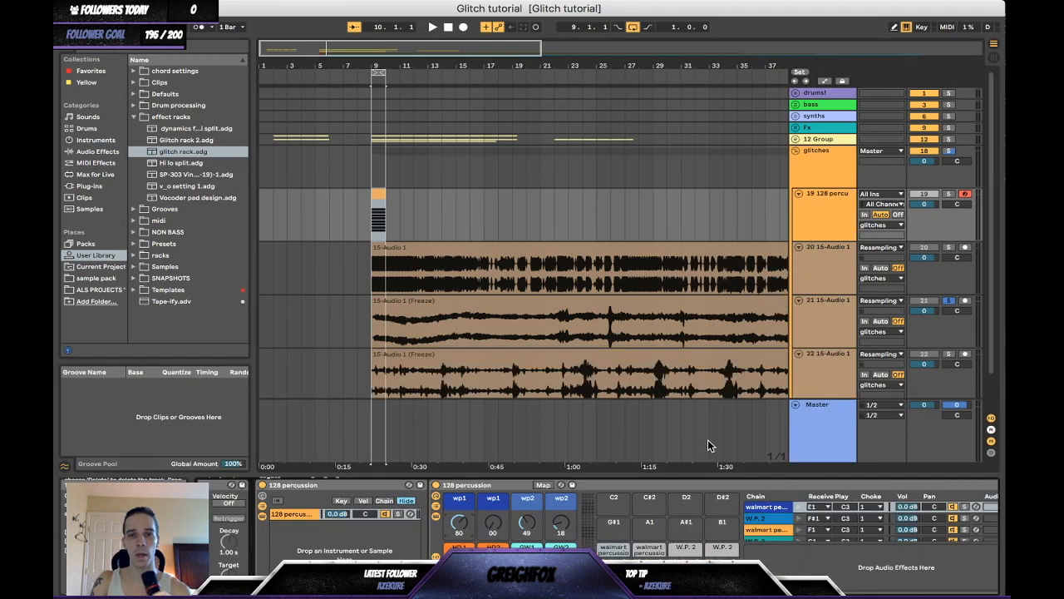
click(577, 503)
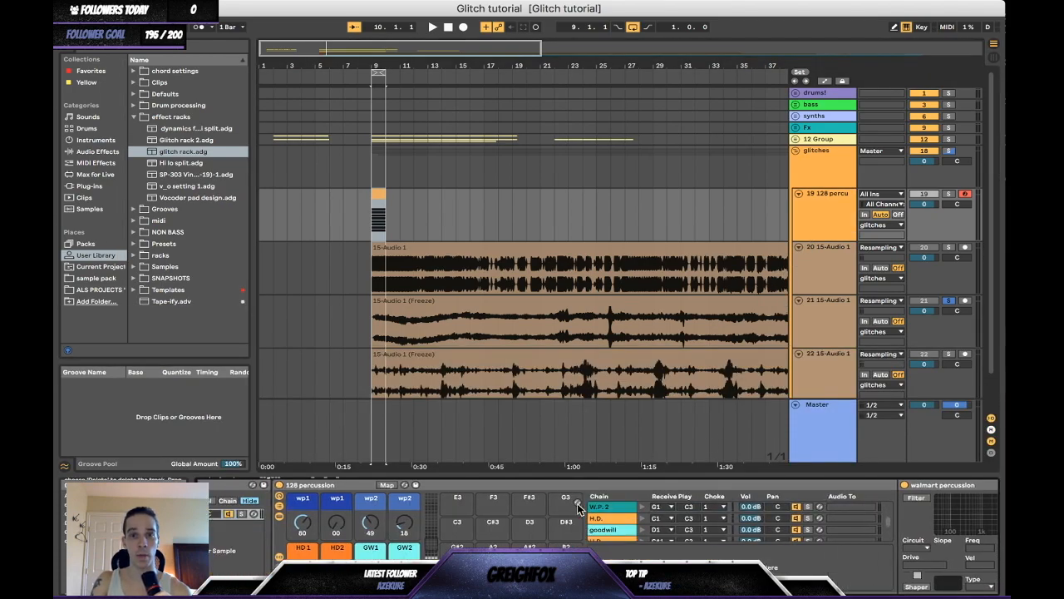
scroll(577, 503, up, 5)
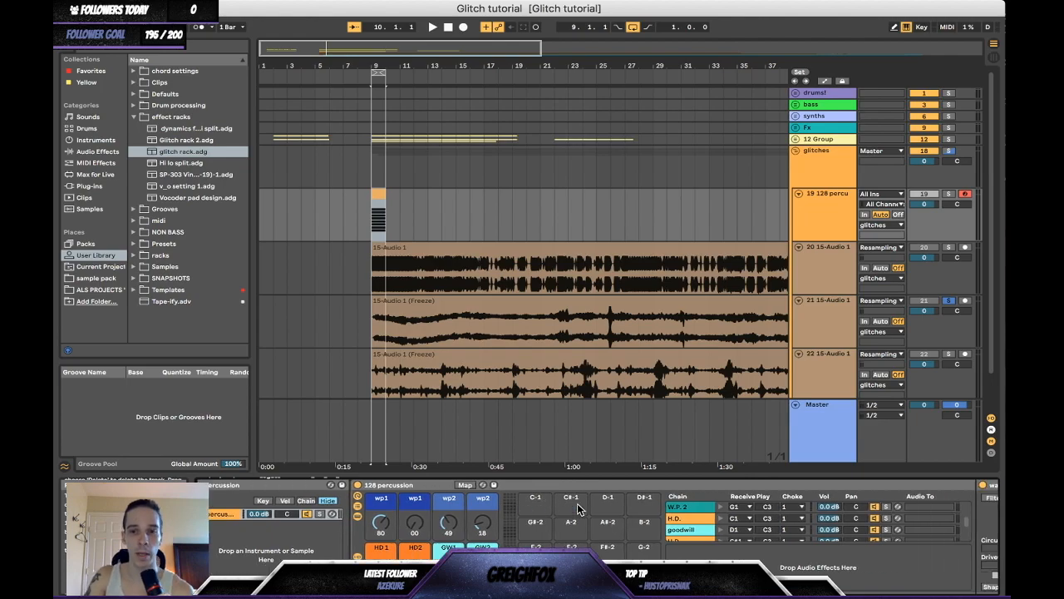
scroll(577, 503, down, 2)
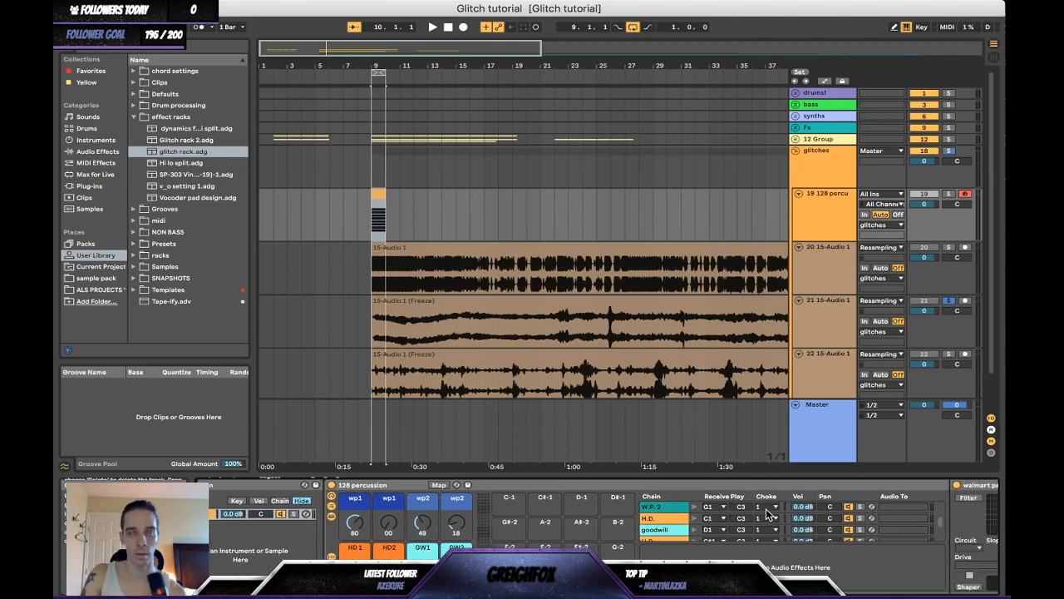
scroll(747, 525, up, 4)
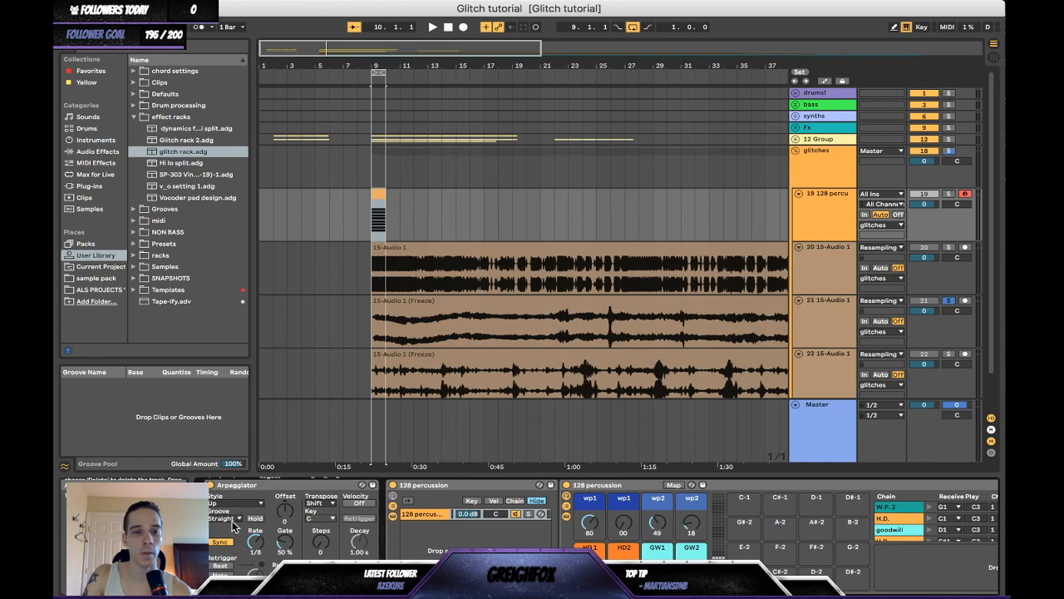
Solo track 19 and, during playback, set the Arpeggiator to Random style with a free rate of 448 ms and 200% gate.
click(950, 194)
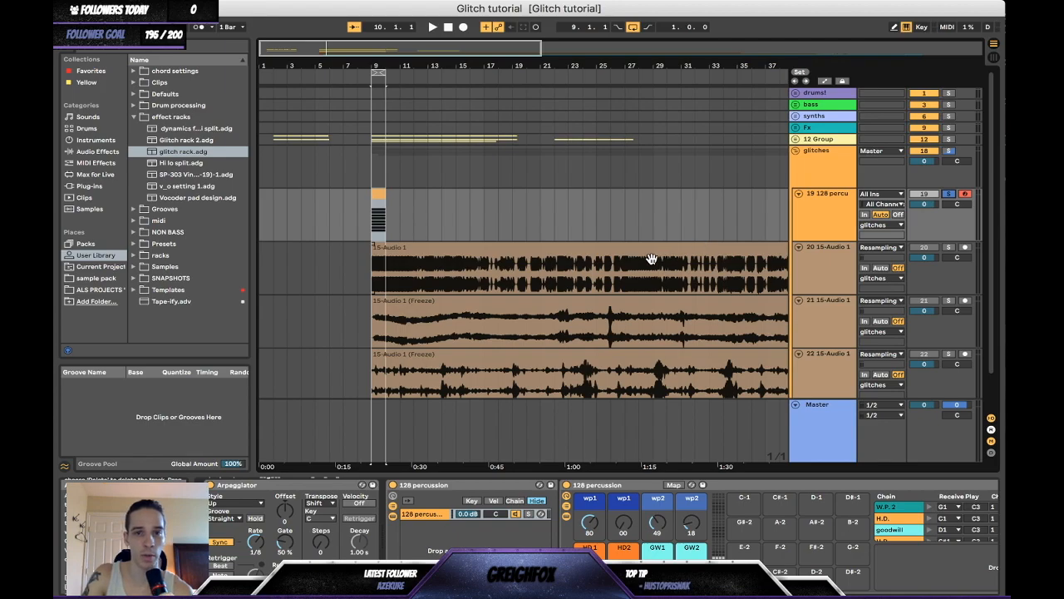
key(space)
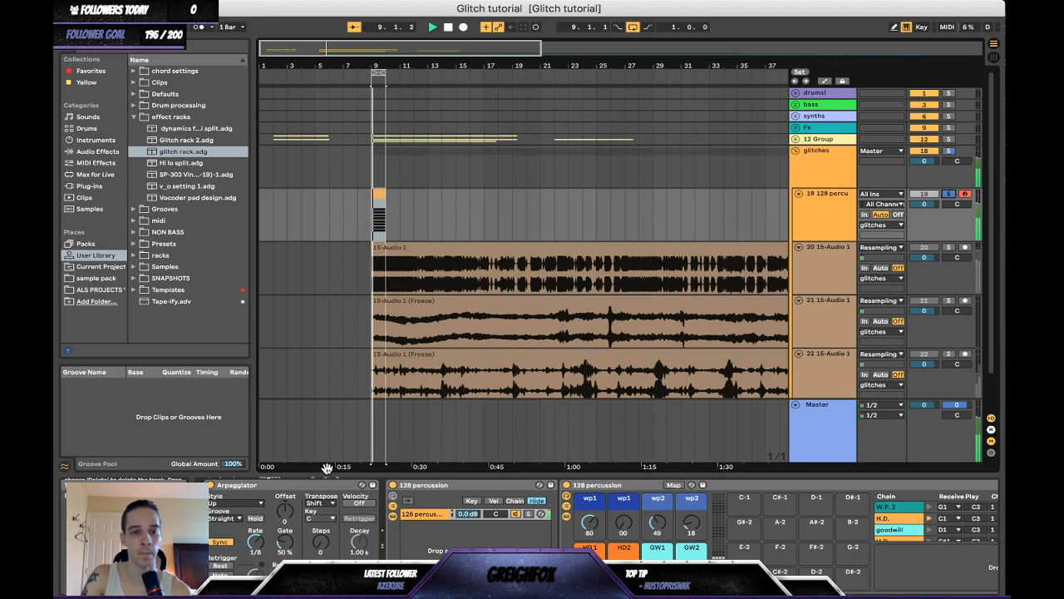
click(249, 503)
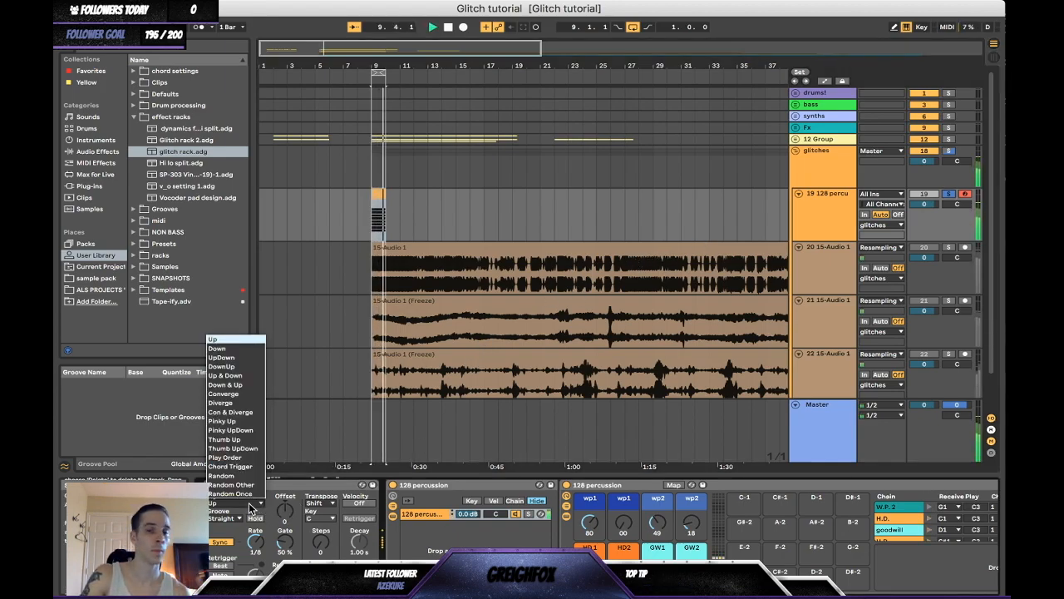
click(235, 514)
click(220, 541)
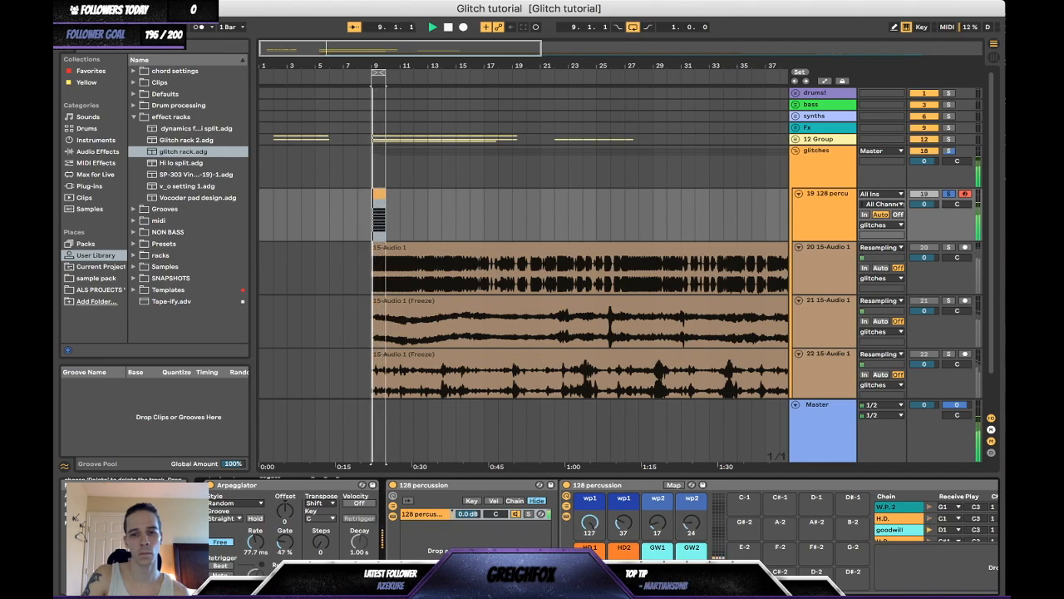
key(space)
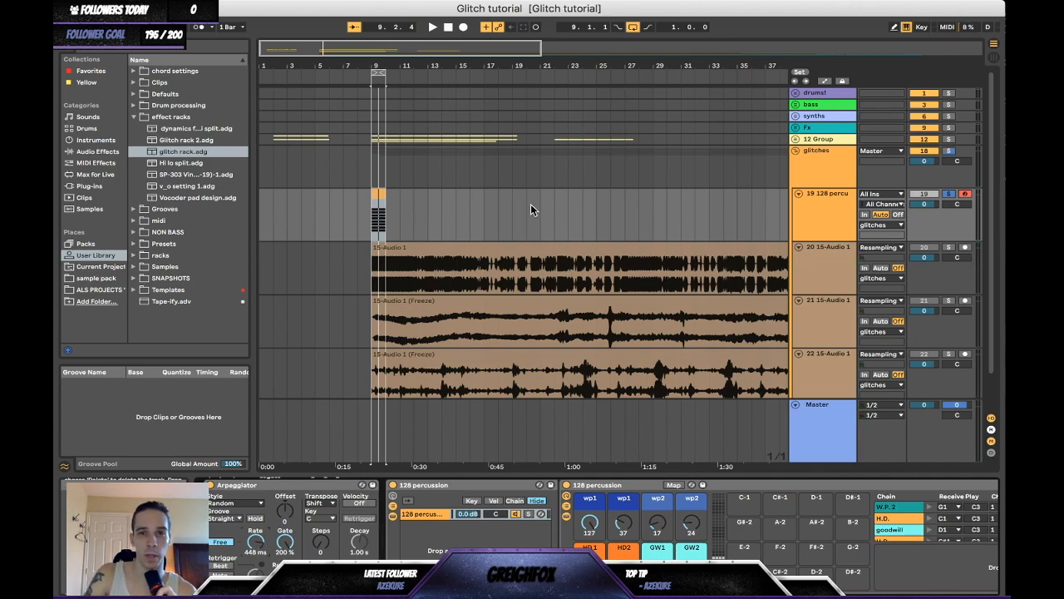
Switch the 128 percussion track's Arpeggiator rate to tempo sync and back to free mode.
click(830, 252)
key(Up)
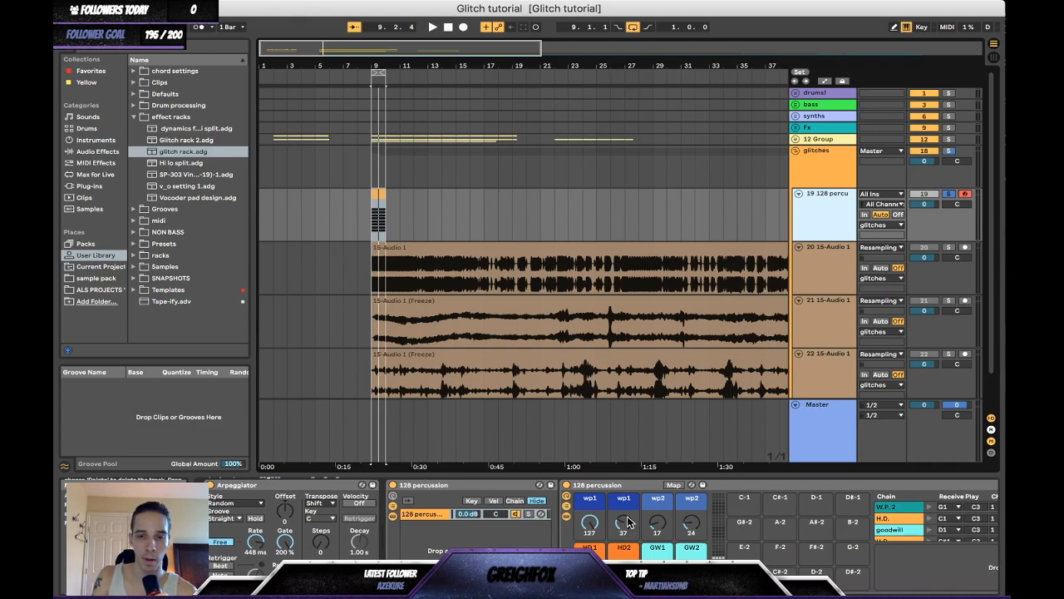
click(224, 542)
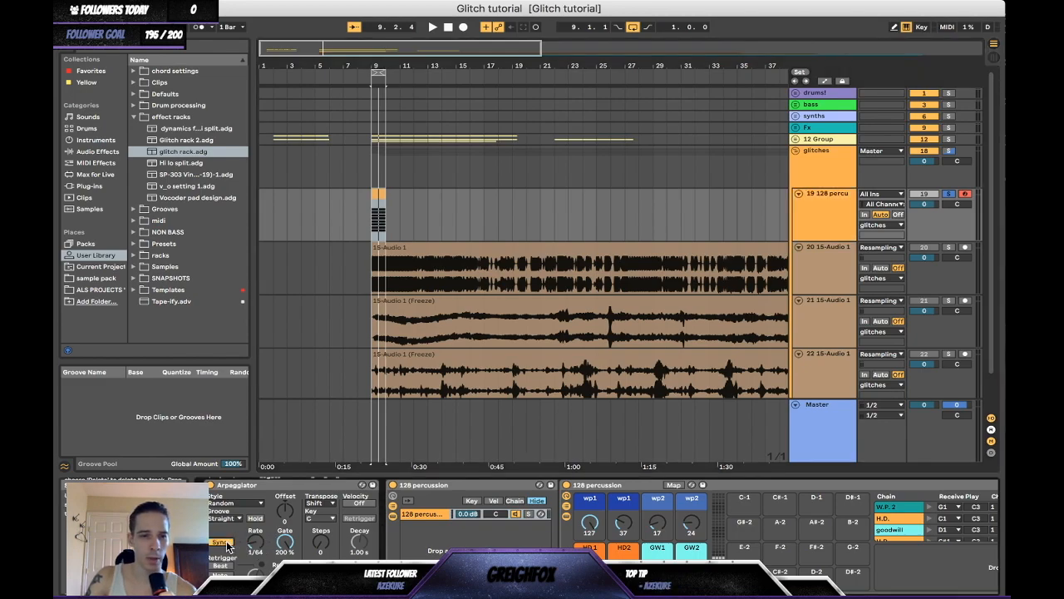
click(222, 542)
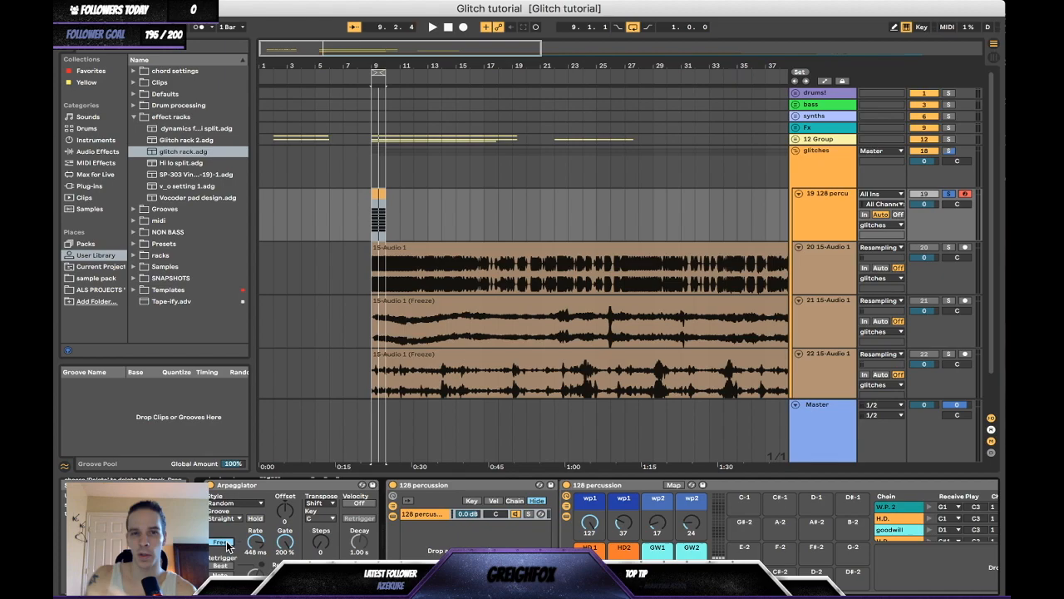
Solo track 20 and listen to its resampled glitch audio from around bar 20.
click(456, 281)
click(949, 248)
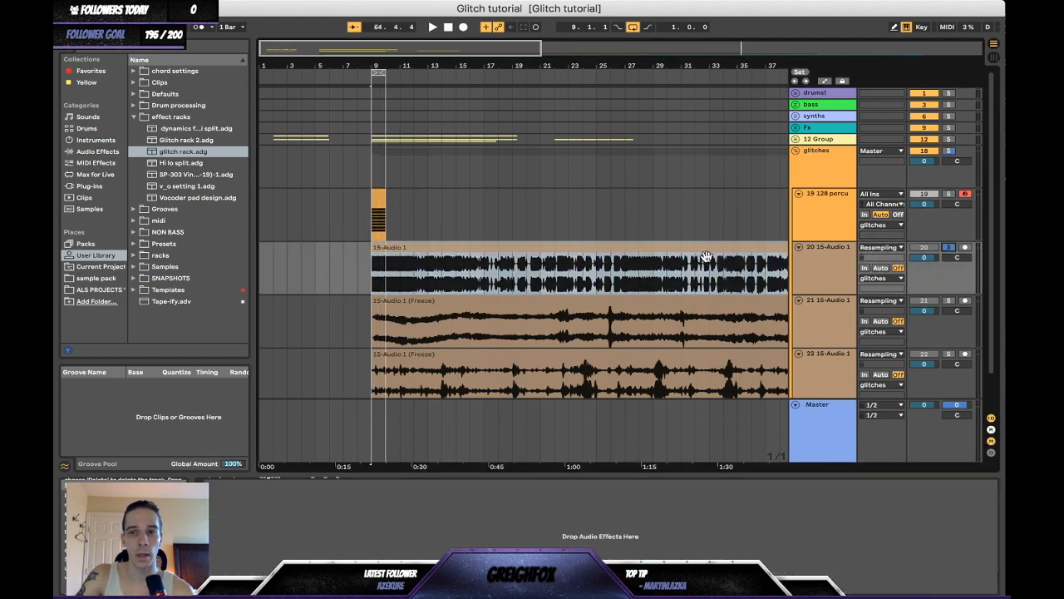
click(530, 278)
key(space)
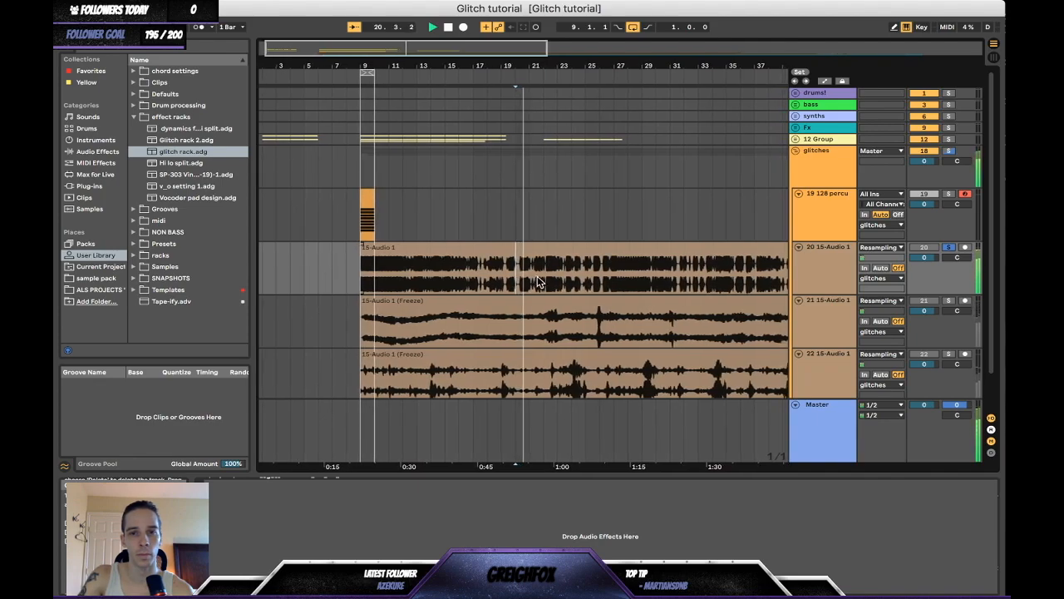
click(557, 278)
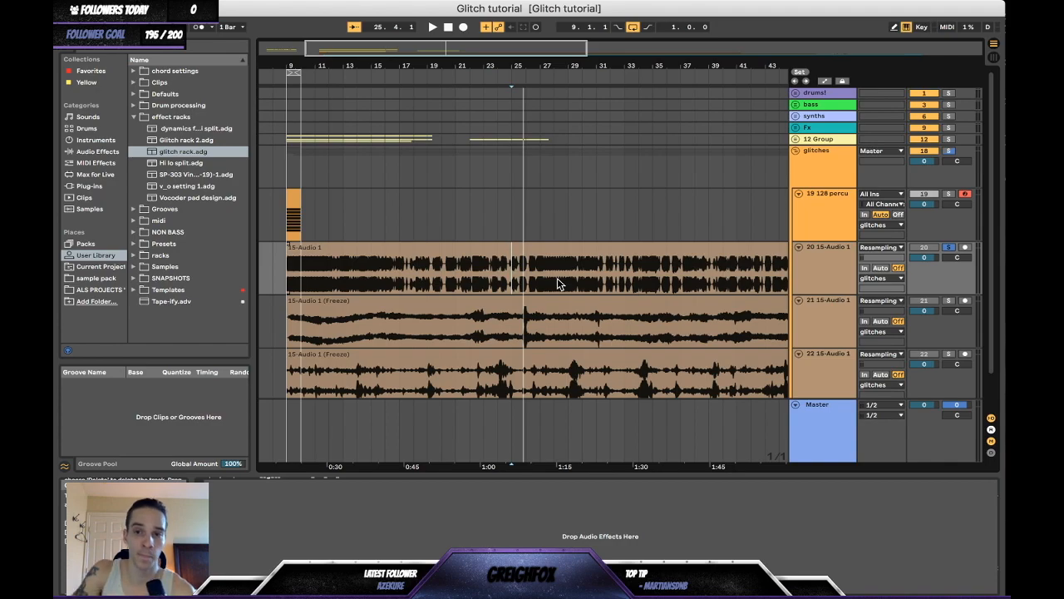
Enable the glitch rack on track 21 and unfold its Simple Delay, LFO and Grain Delay devices.
click(813, 308)
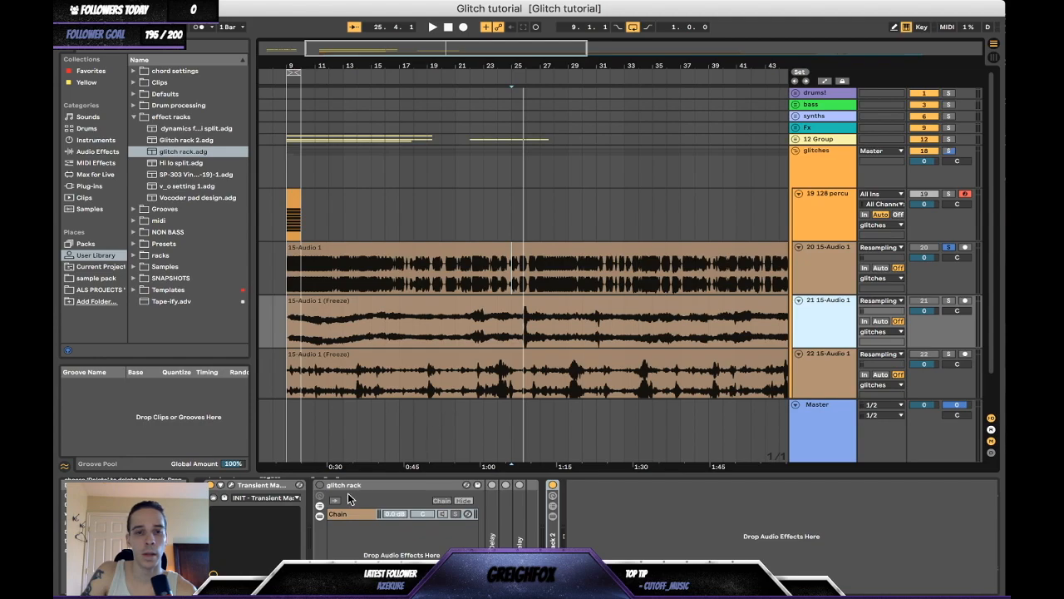
click(638, 321)
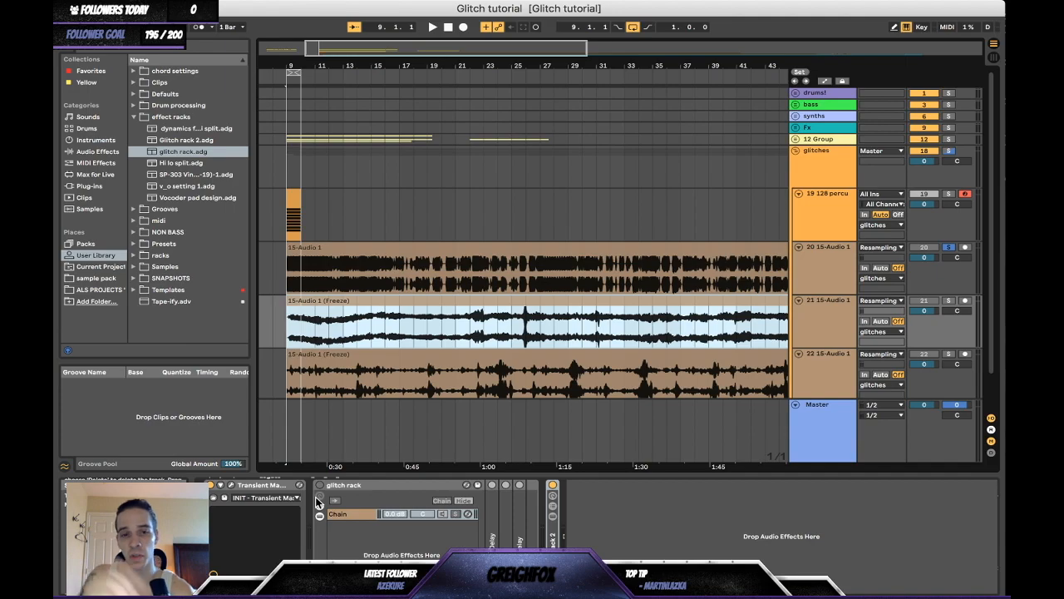
key(super+z)
double_click(490, 508)
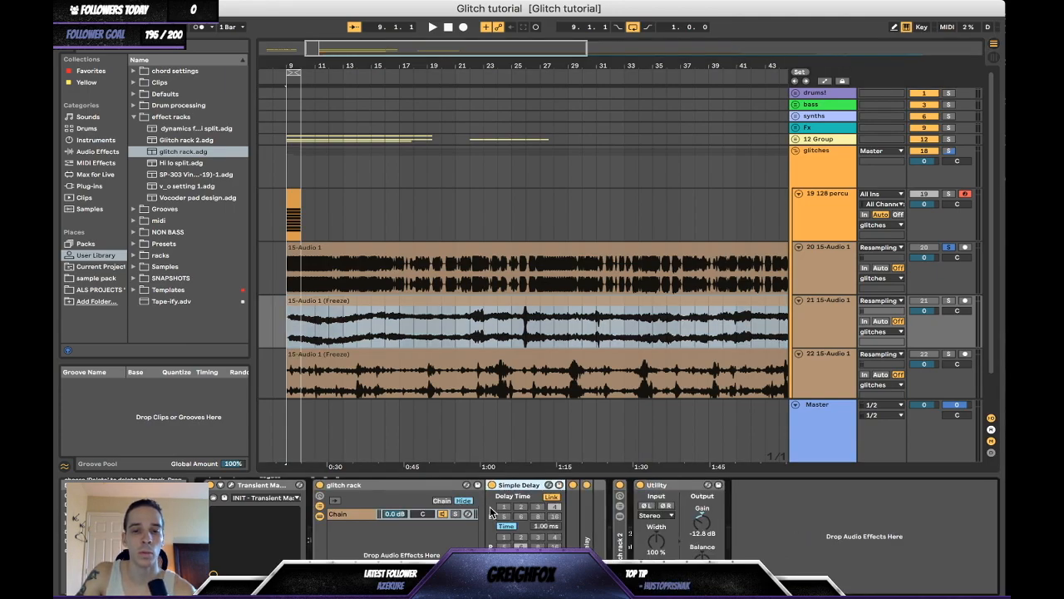
double_click(575, 507)
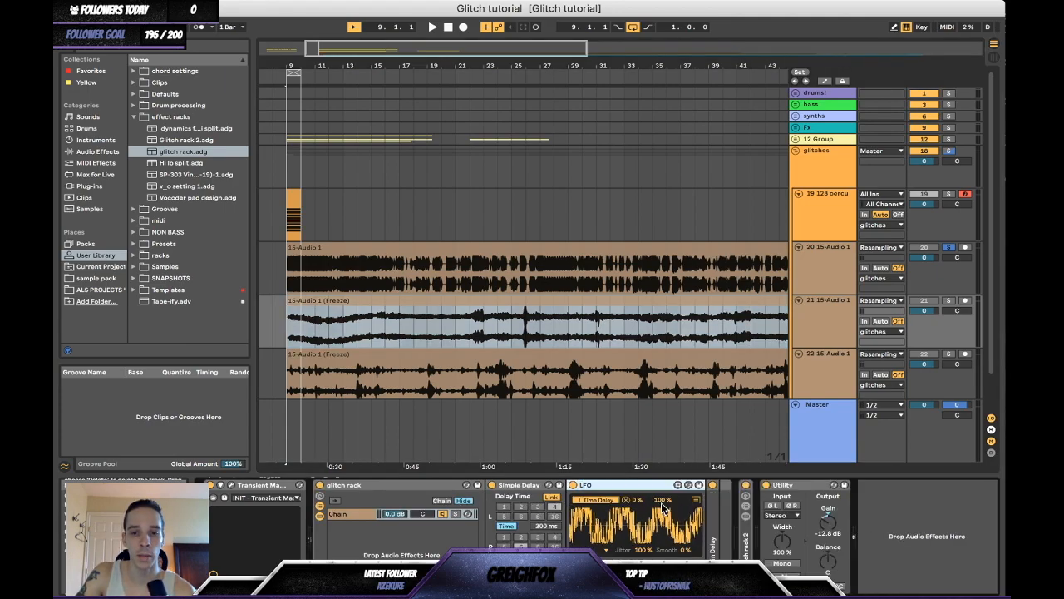
double_click(715, 505)
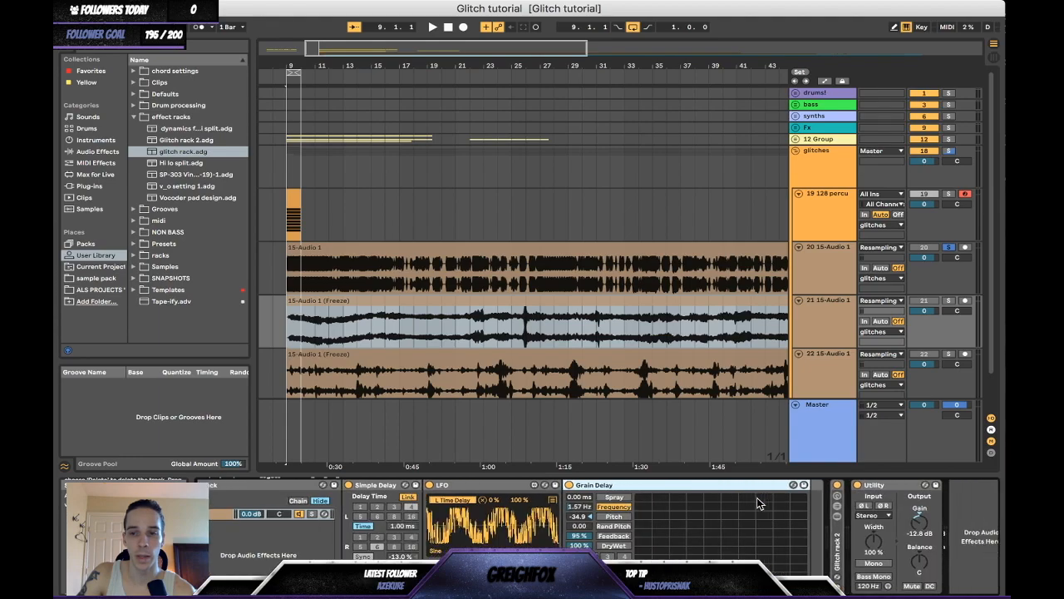
Turn off the Glitch rack 2 and Grain Delay devices on track 21, leaving the Simple Delay and LFO active.
click(838, 486)
scroll(498, 529, left, 2)
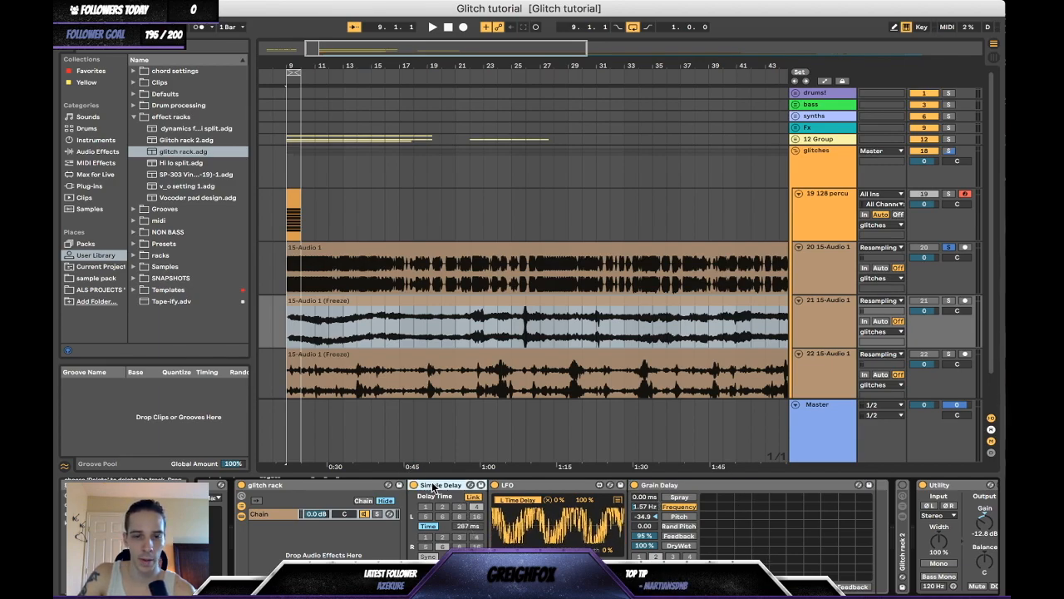
right_click(433, 485)
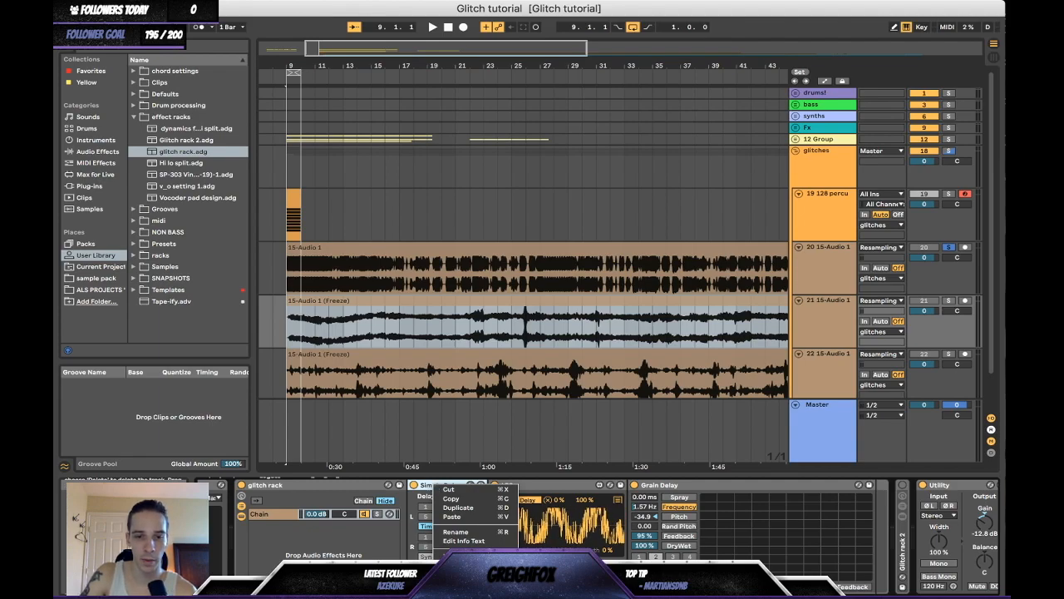
click(312, 552)
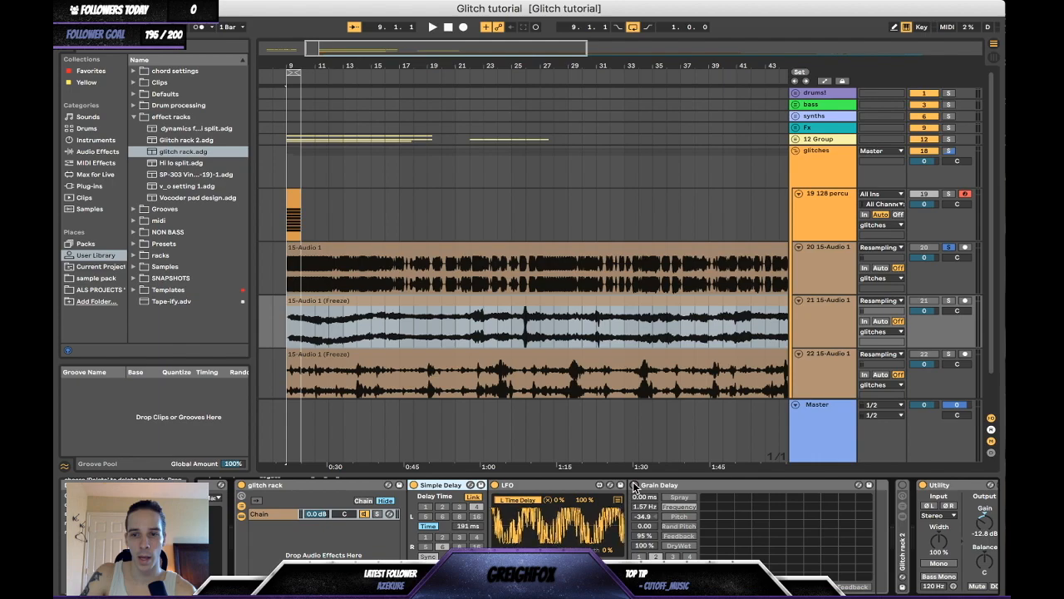
Solo track 21, play its frozen audio clip from bar 9, and raise the Utility gain to -6.67 dB.
click(344, 304)
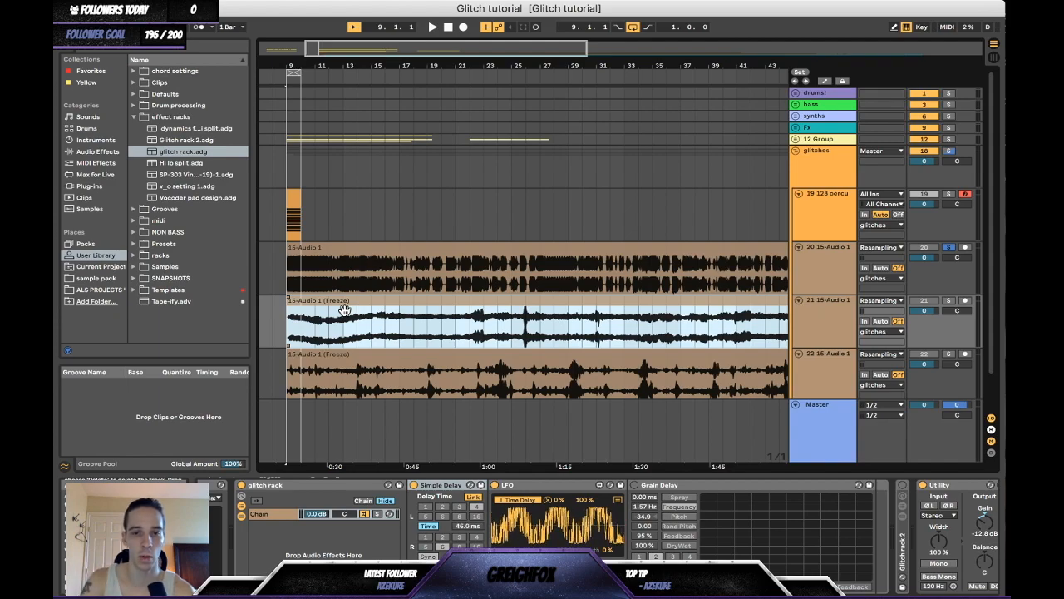
click(948, 300)
scroll(514, 335, left, 4)
key(space)
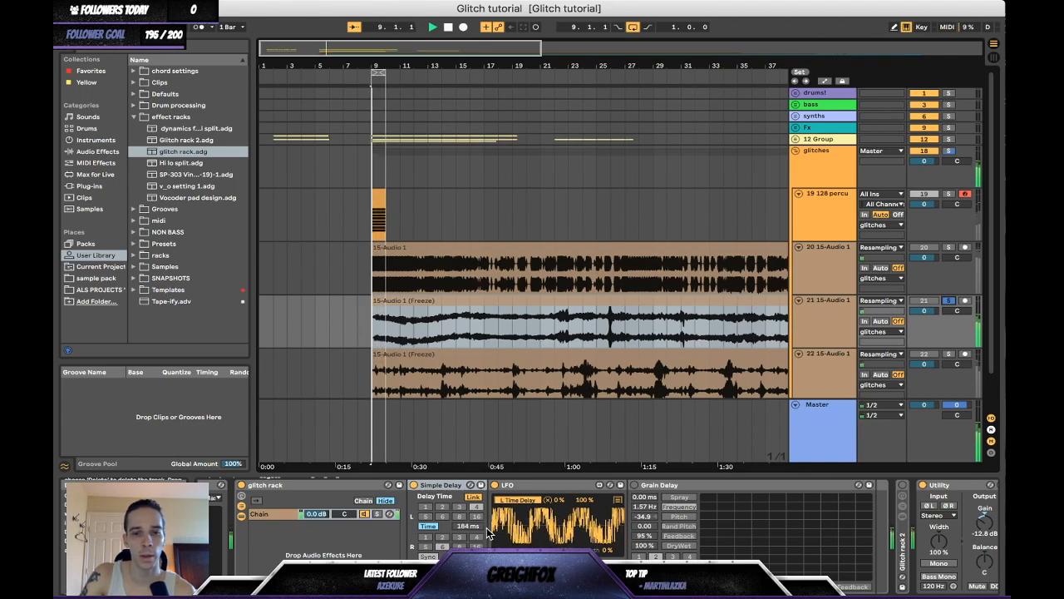
scroll(488, 533, right, 3)
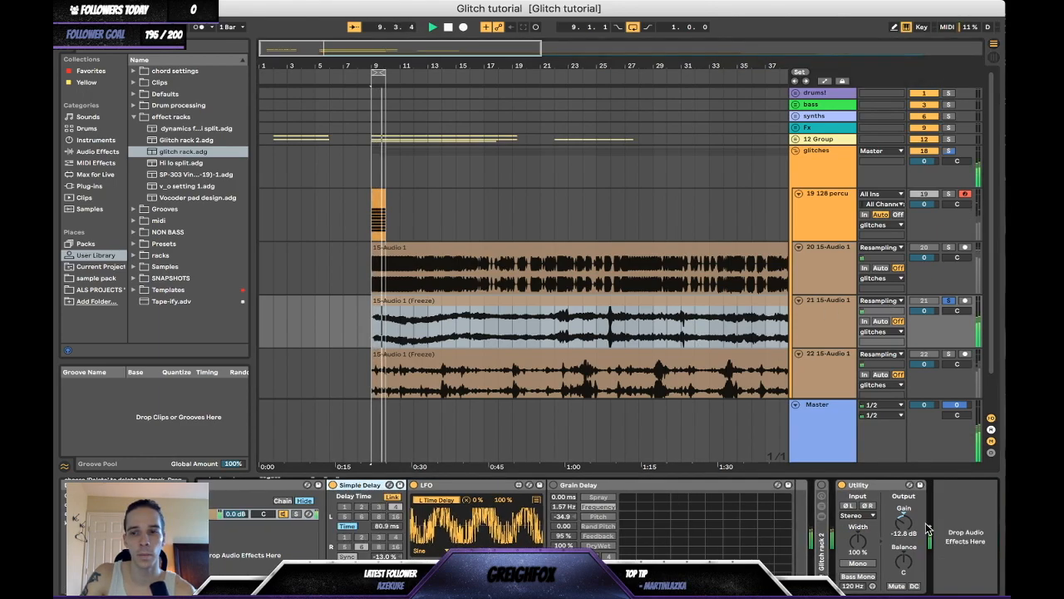
drag(904, 521, 904, 508)
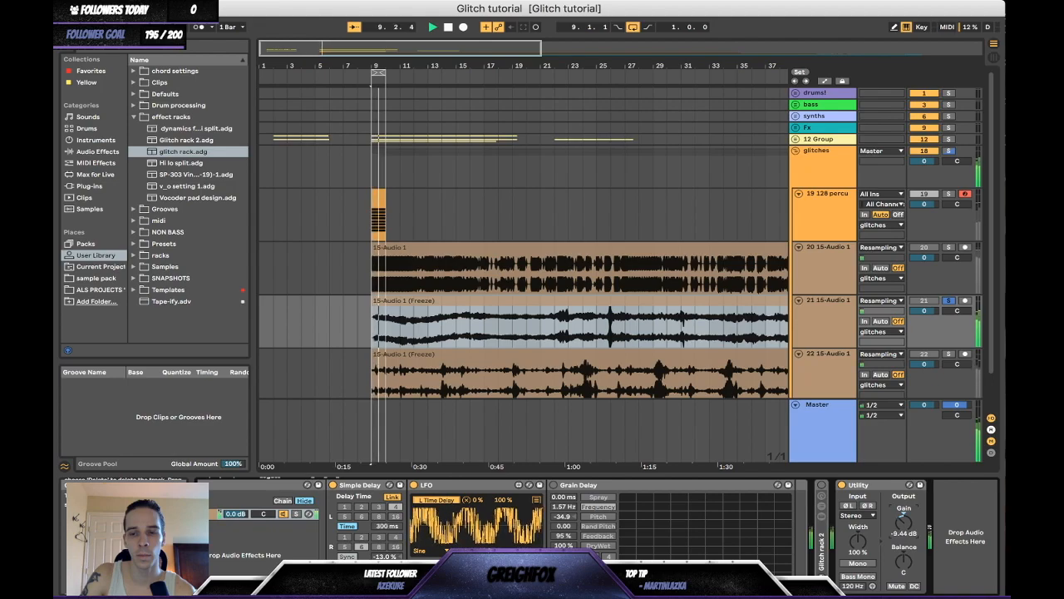
key(space)
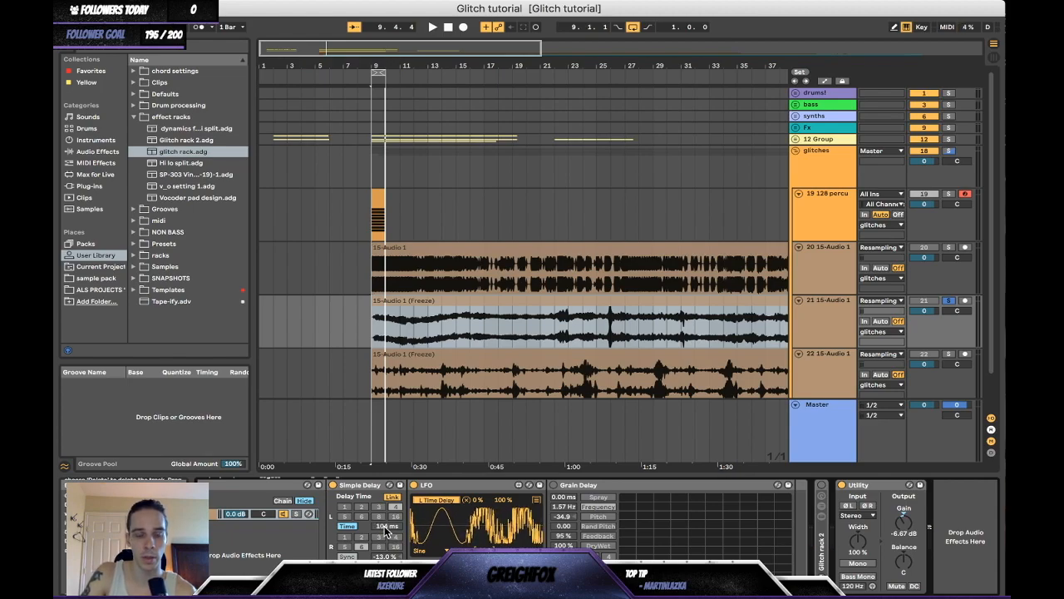
Turn on the Grain Delay and, during playback, set its frequency to 13.2 Hz and its pitch to -24.4.
click(554, 486)
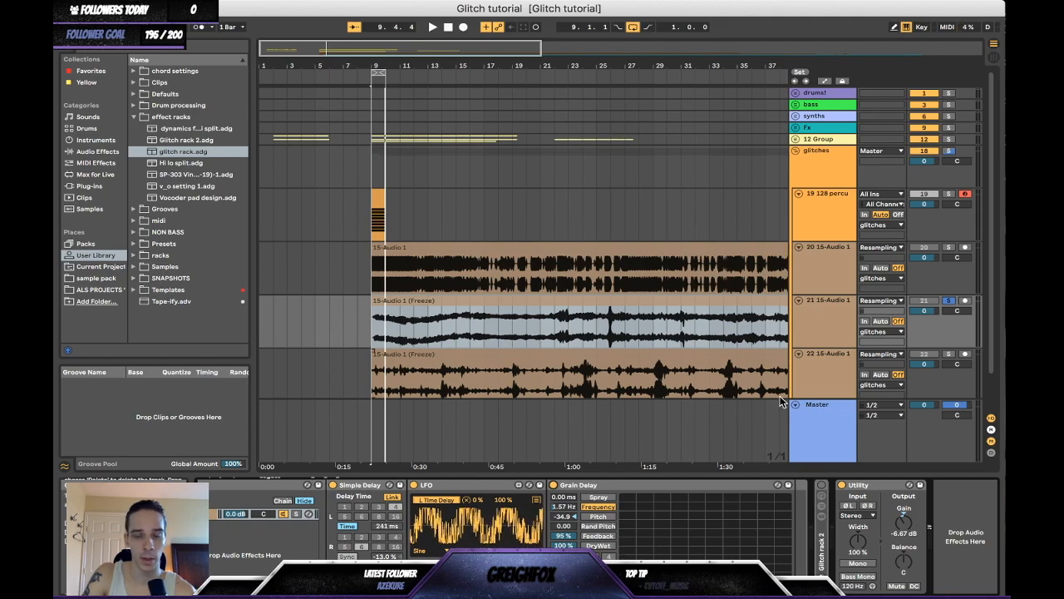
key(space)
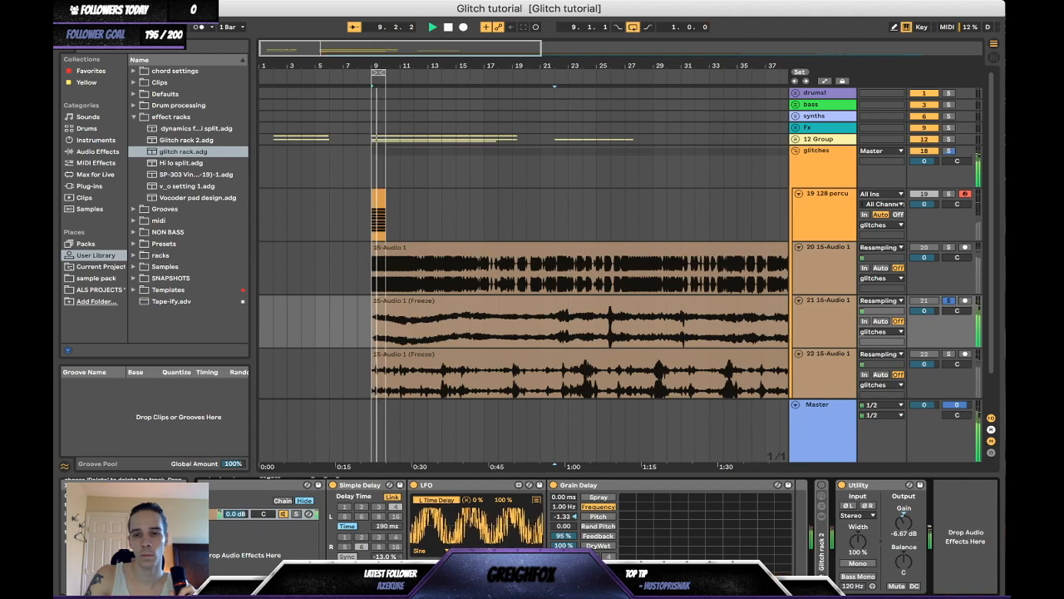
key(space)
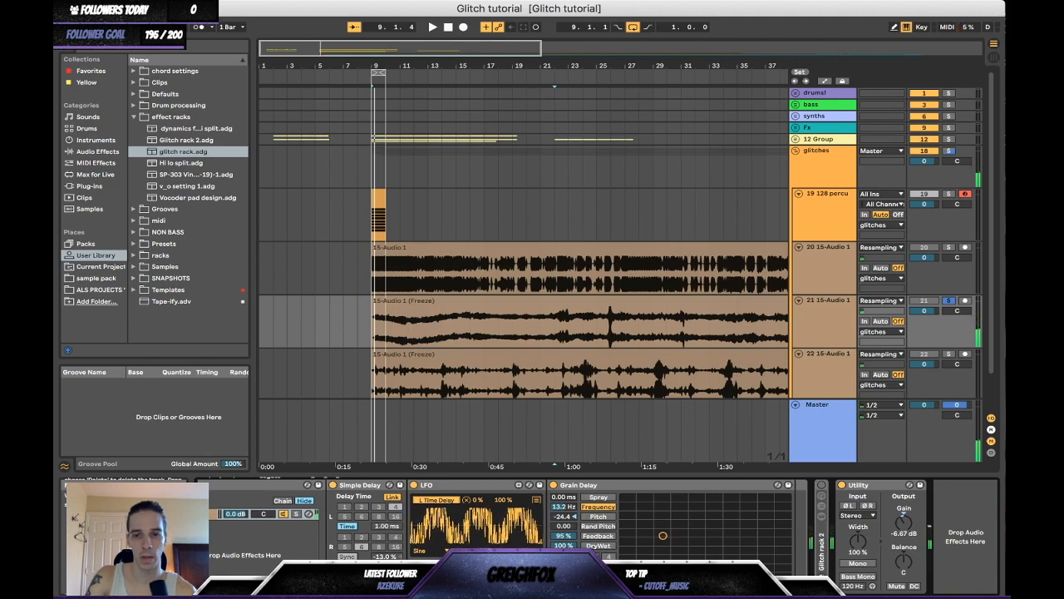
click(450, 311)
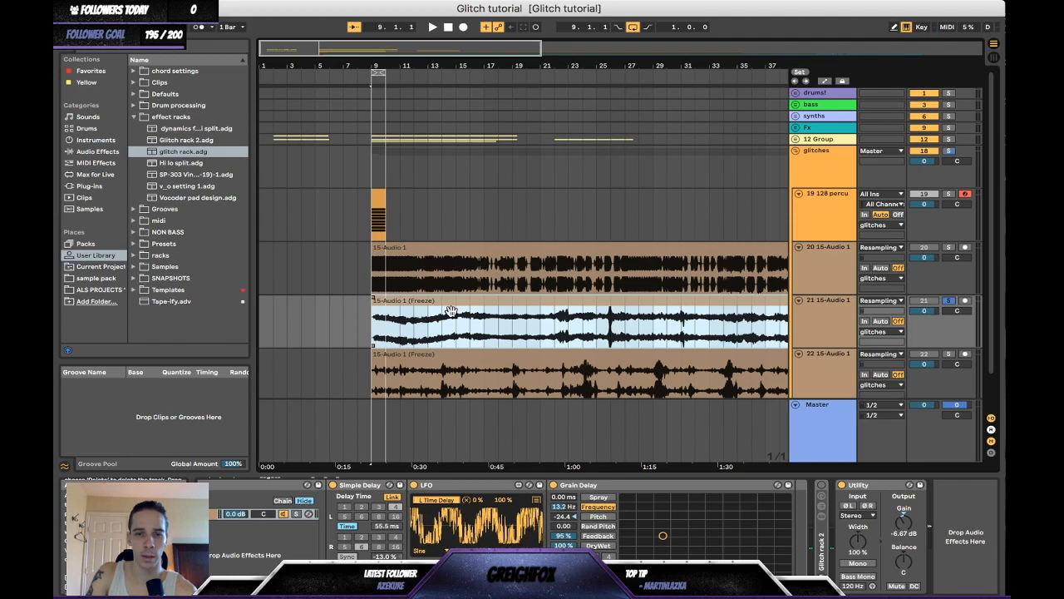
Play the chopped glitch clips from bar 77 on track 21 and select the faded-in clip at 78.3.
scroll(449, 311, right, 15)
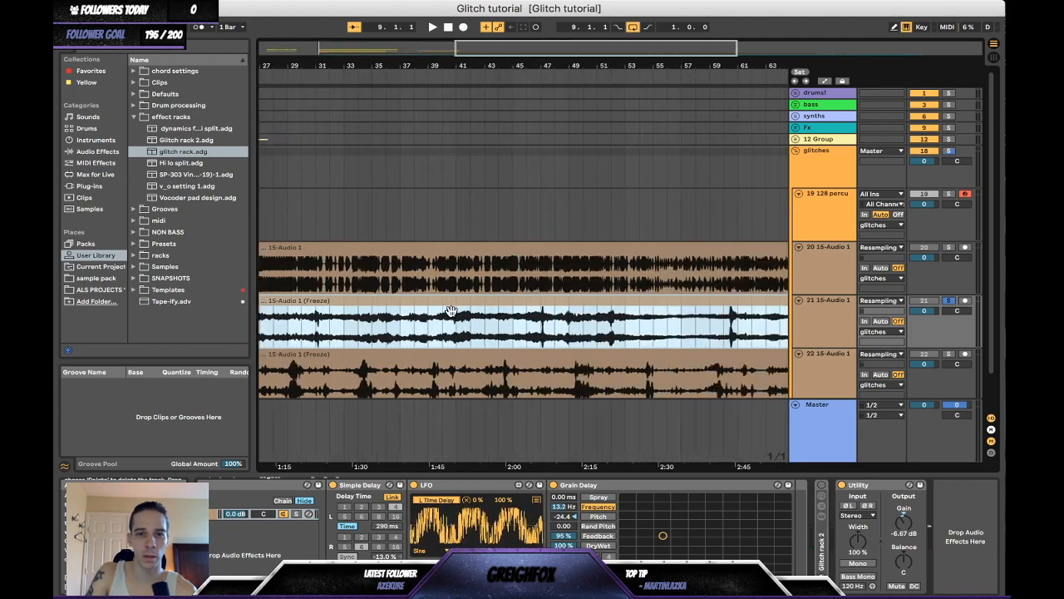
scroll(450, 311, right, 2)
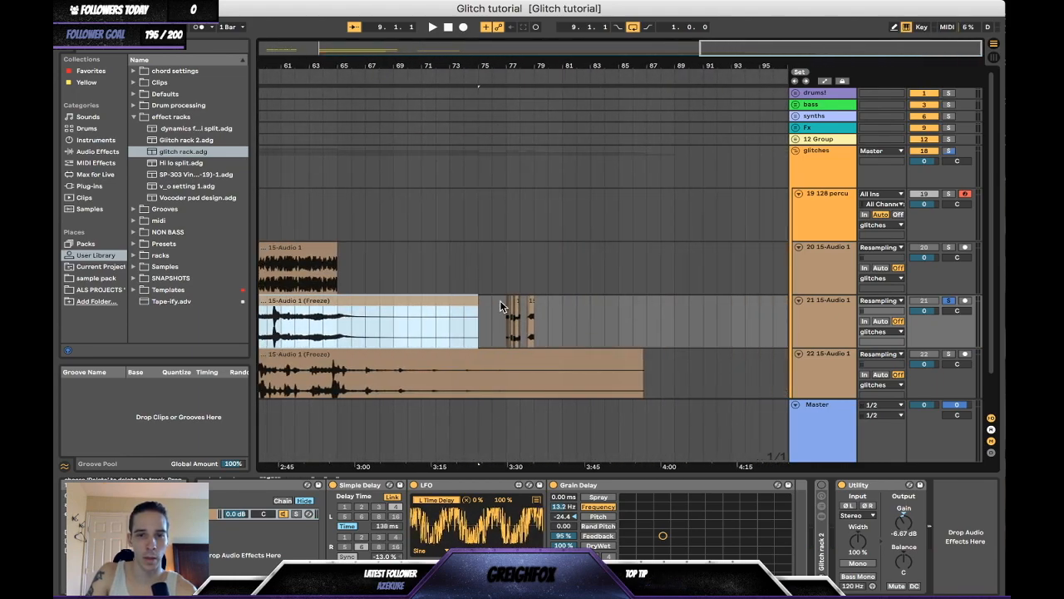
drag(498, 71, 502, 65)
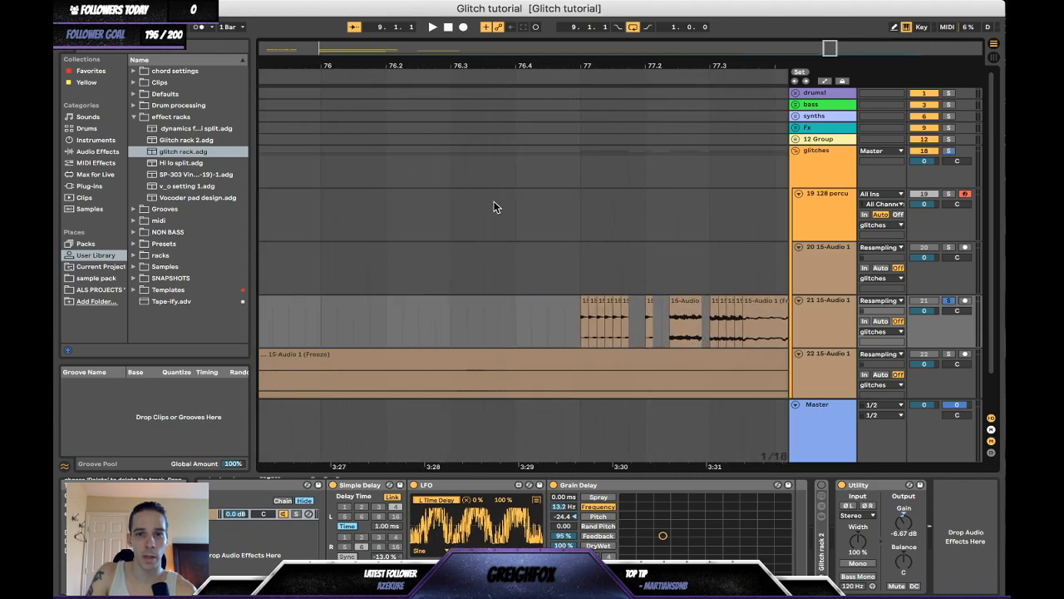
key(ctrl+t)
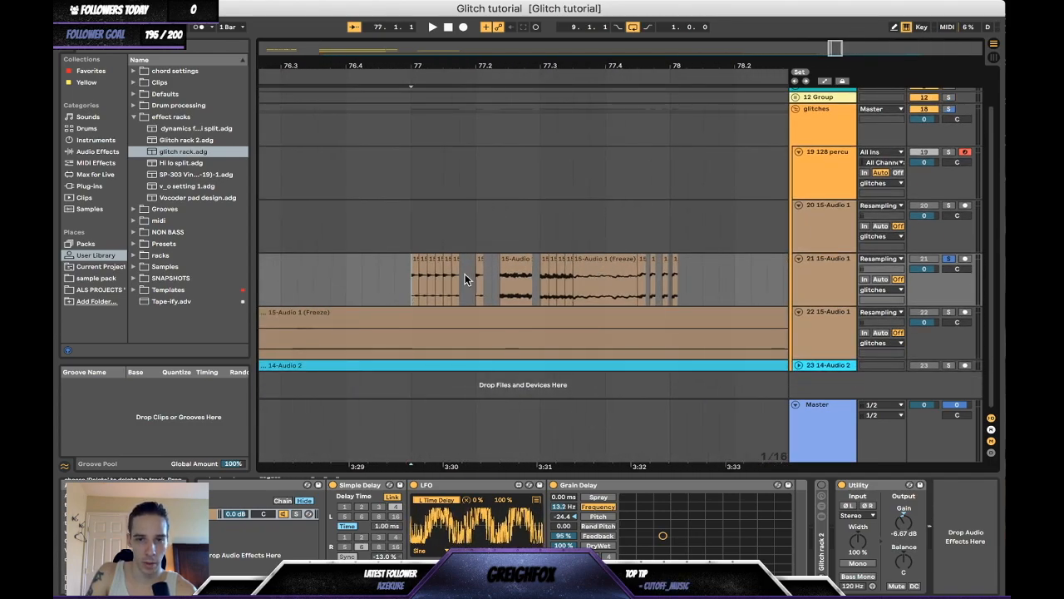
click(521, 286)
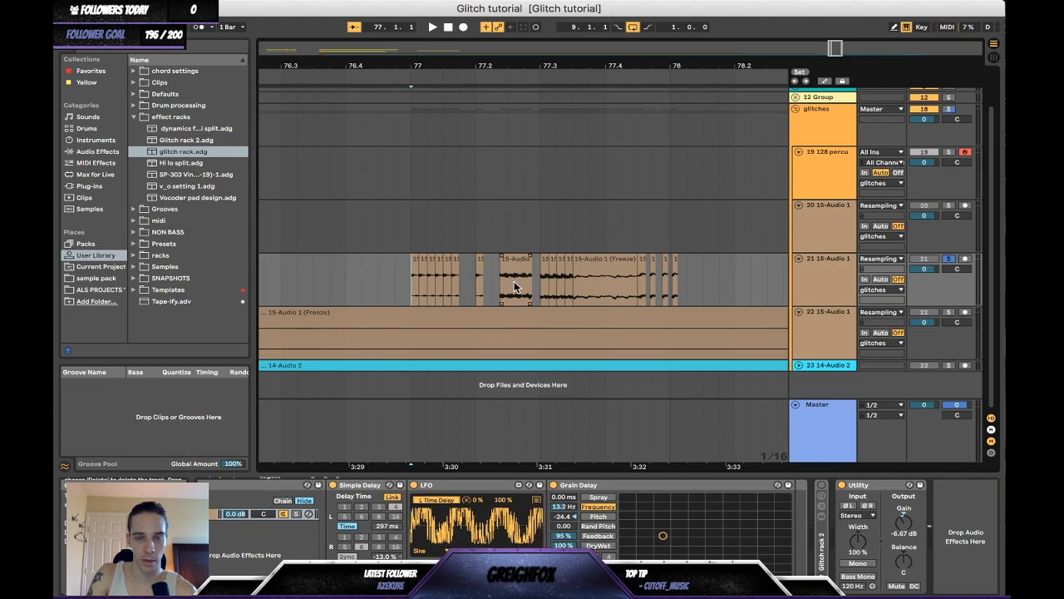
click(454, 282)
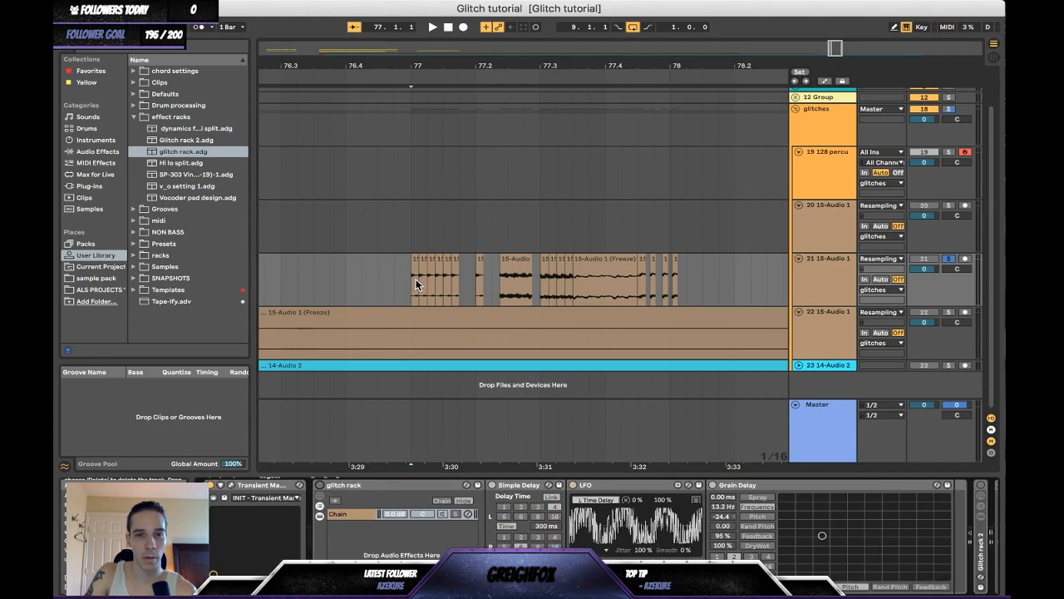
key(space)
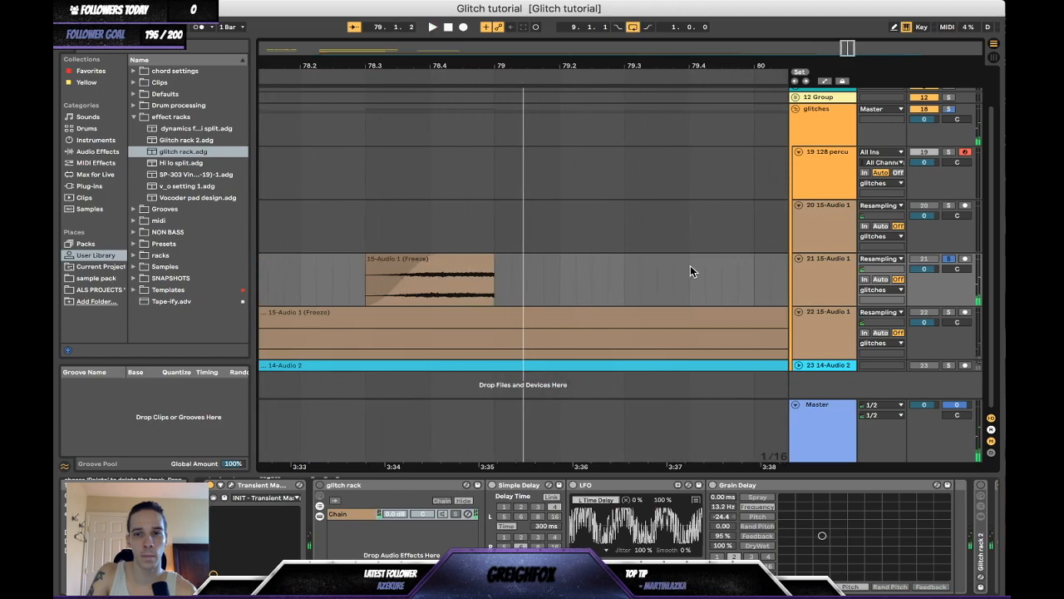
click(450, 264)
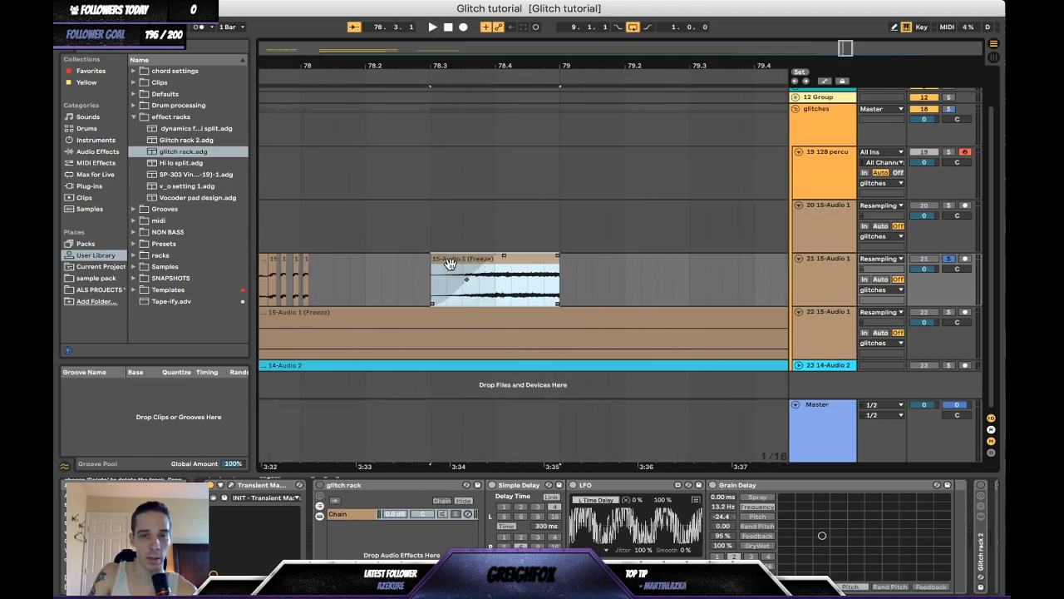
Fold the glitch rack on track 21, then turn on and unfold Glitch rack 2.
key(z)
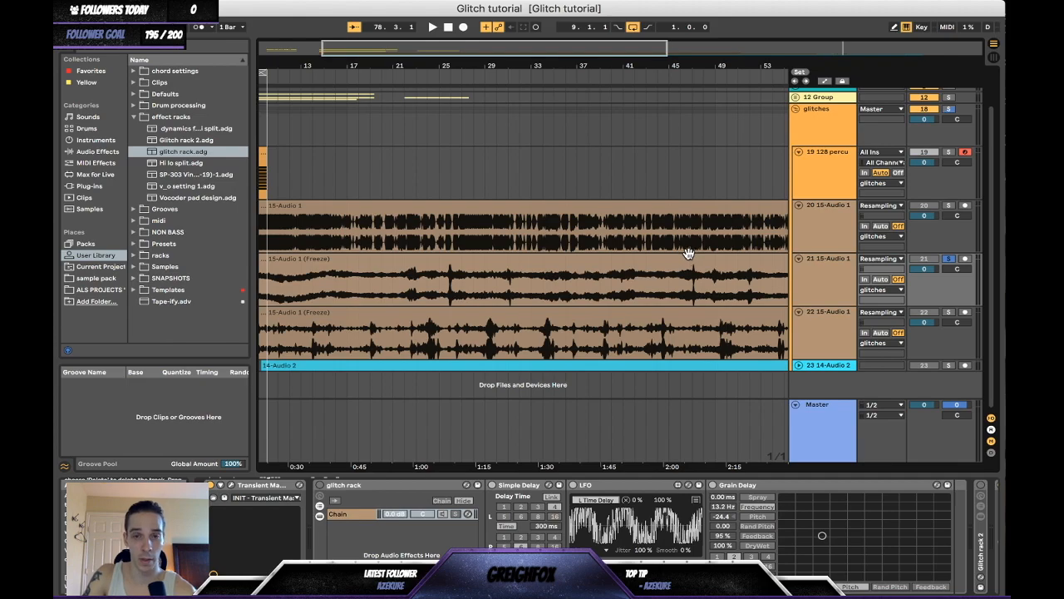
scroll(518, 289, left, 5)
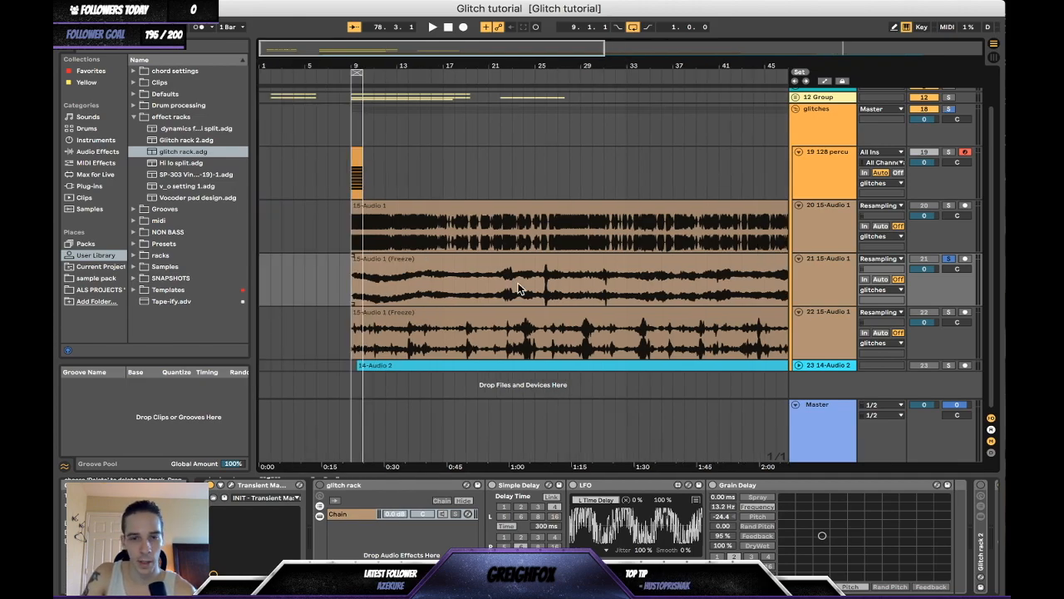
scroll(543, 289, right, 5)
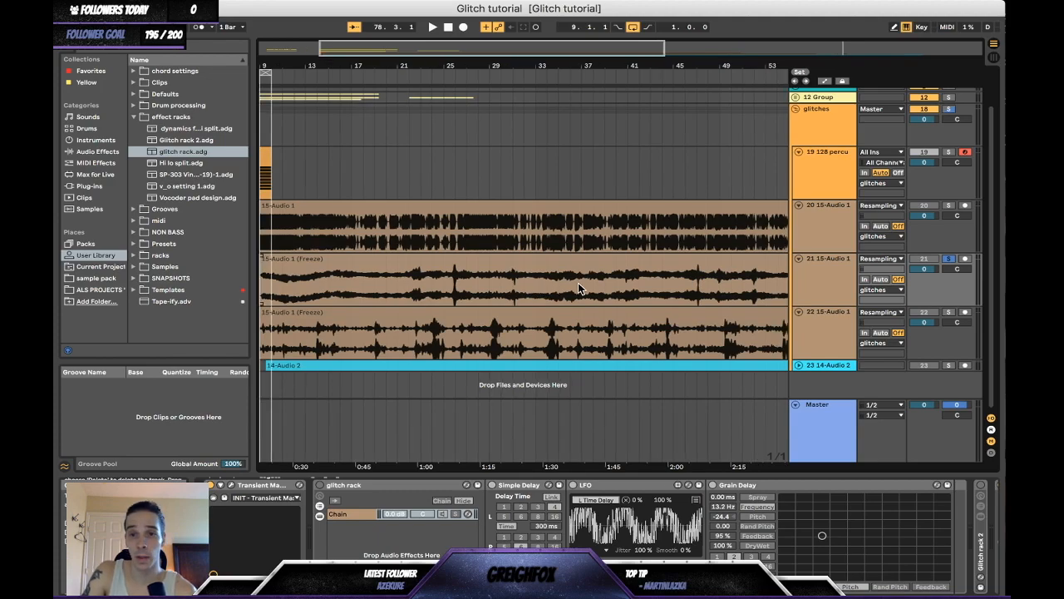
double_click(366, 485)
click(341, 486)
double_click(340, 541)
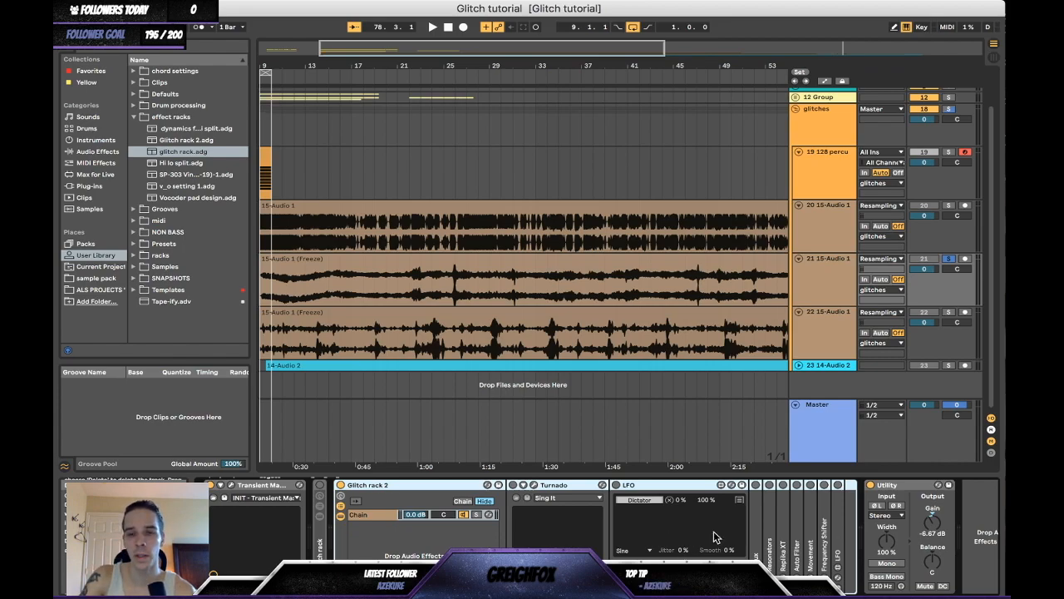
Open Turnado in Glitch rack 2, show its Dictator section, and examine its knobs with Turnado and the Dictator LFO active.
click(527, 496)
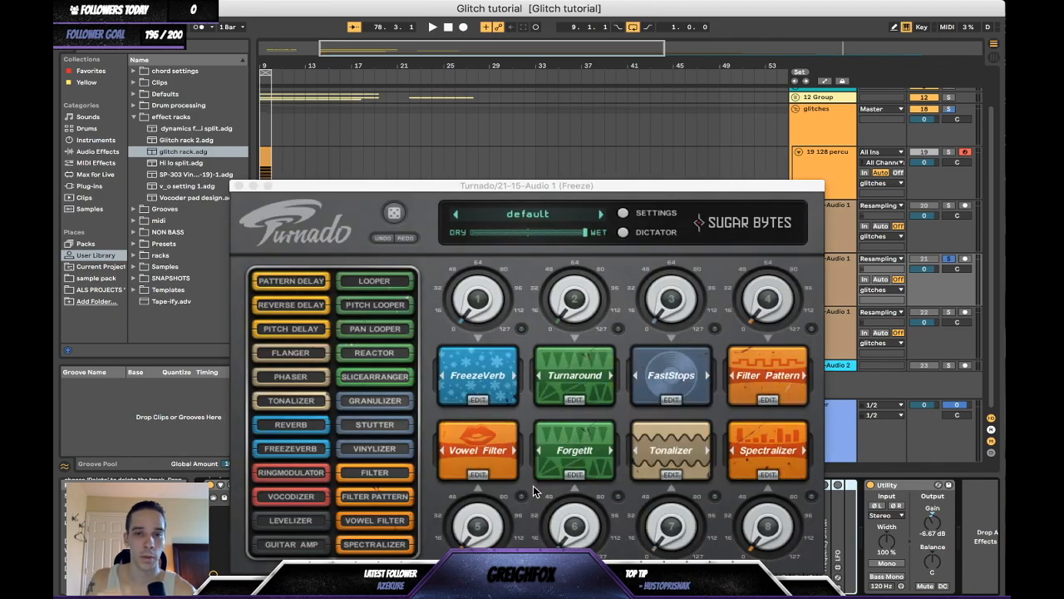
click(636, 232)
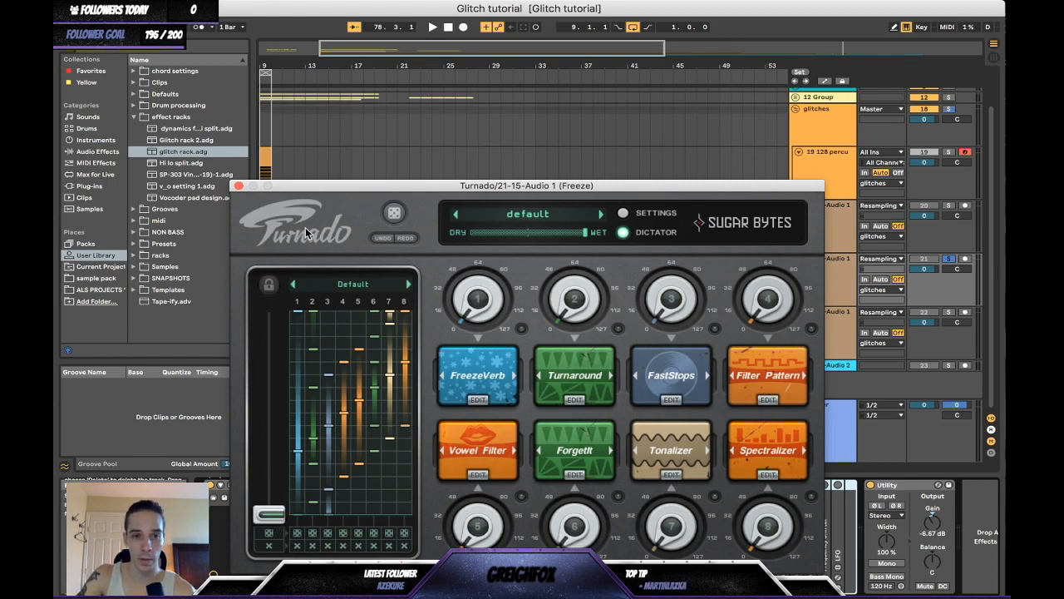
click(238, 187)
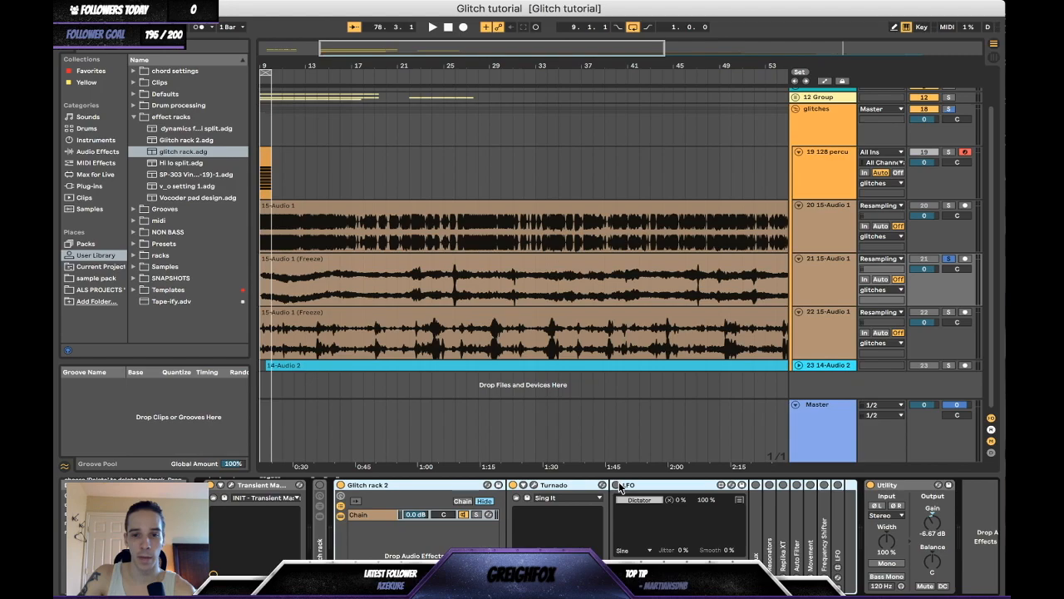
click(534, 485)
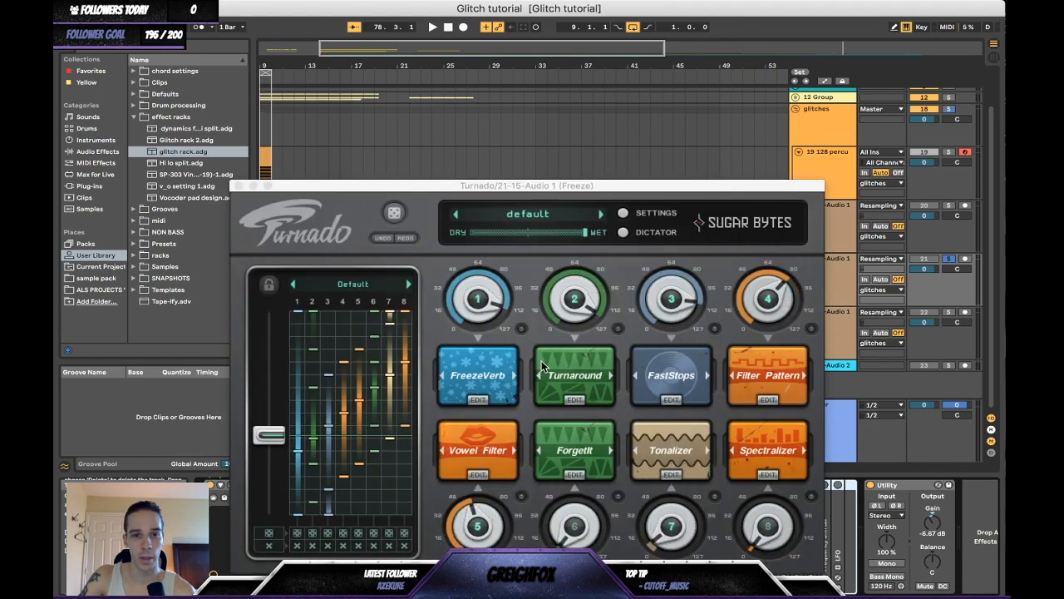
click(239, 187)
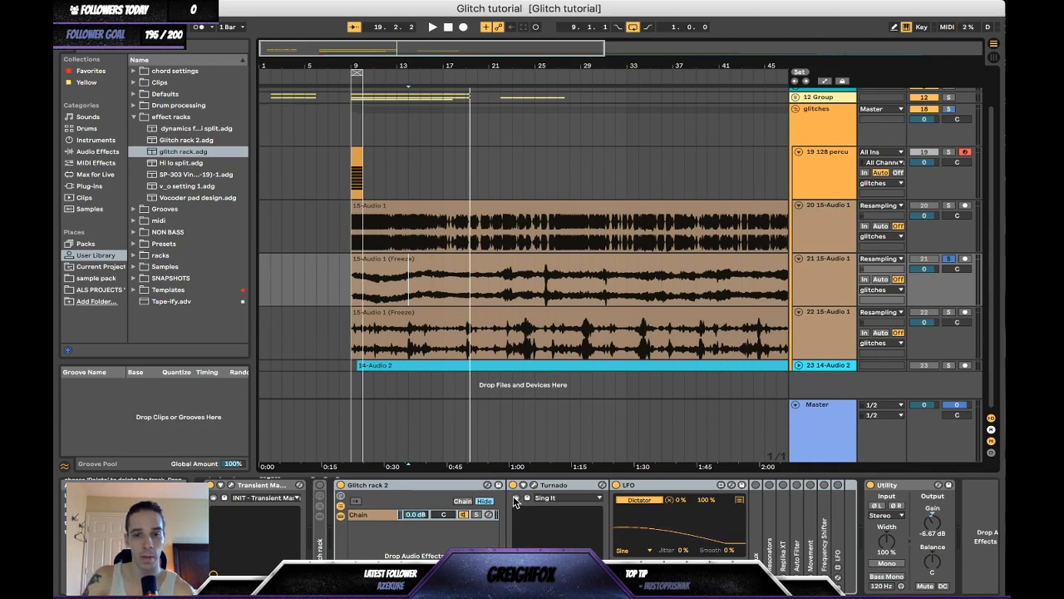
Turn off Turnado and its LFO, unfold the Redux, and play the track 21 clip from bar 9.
click(513, 485)
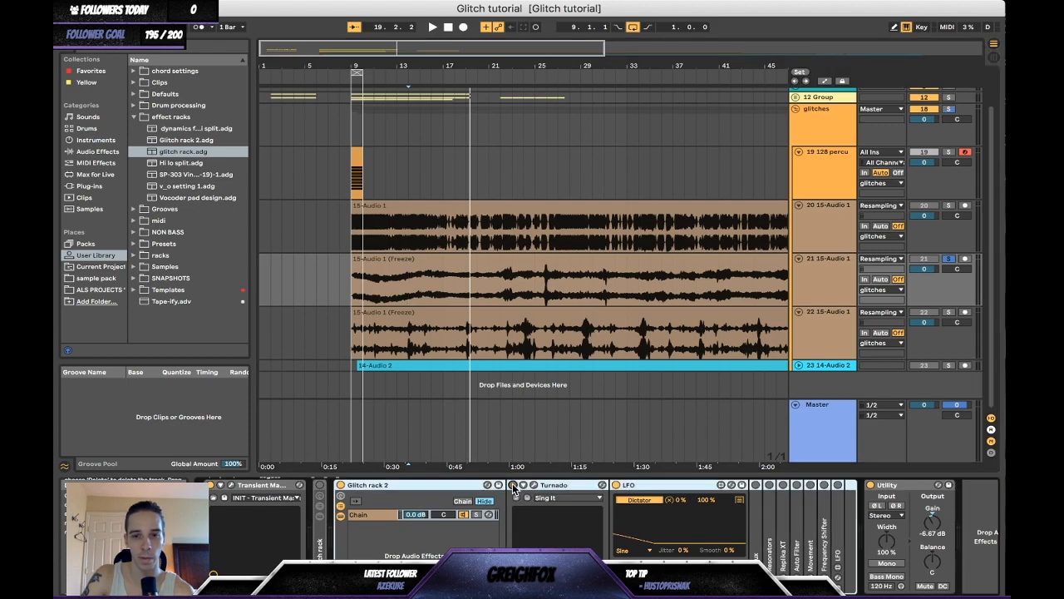
double_click(755, 499)
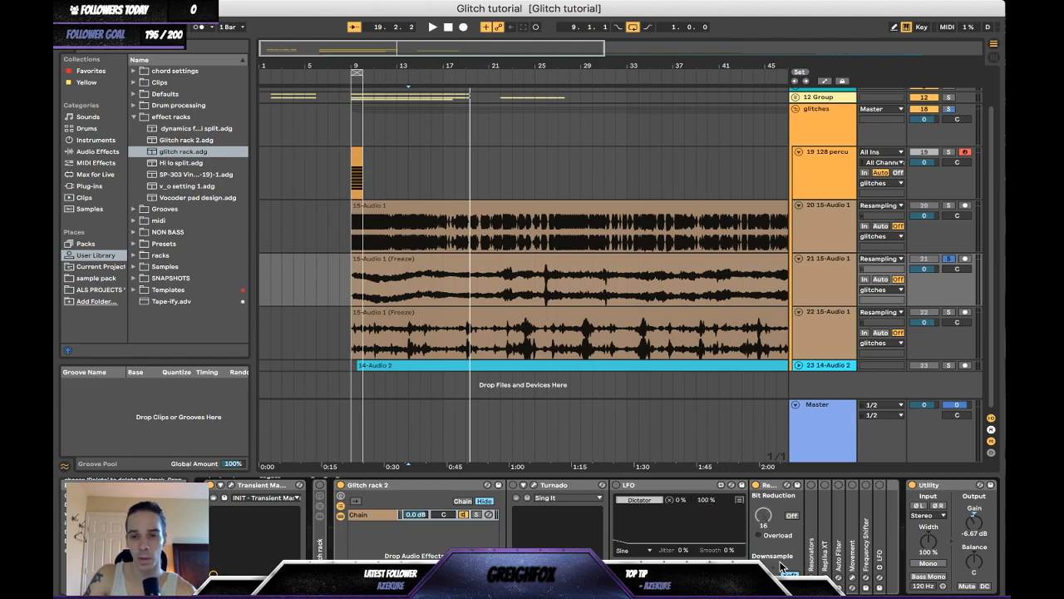
click(372, 266)
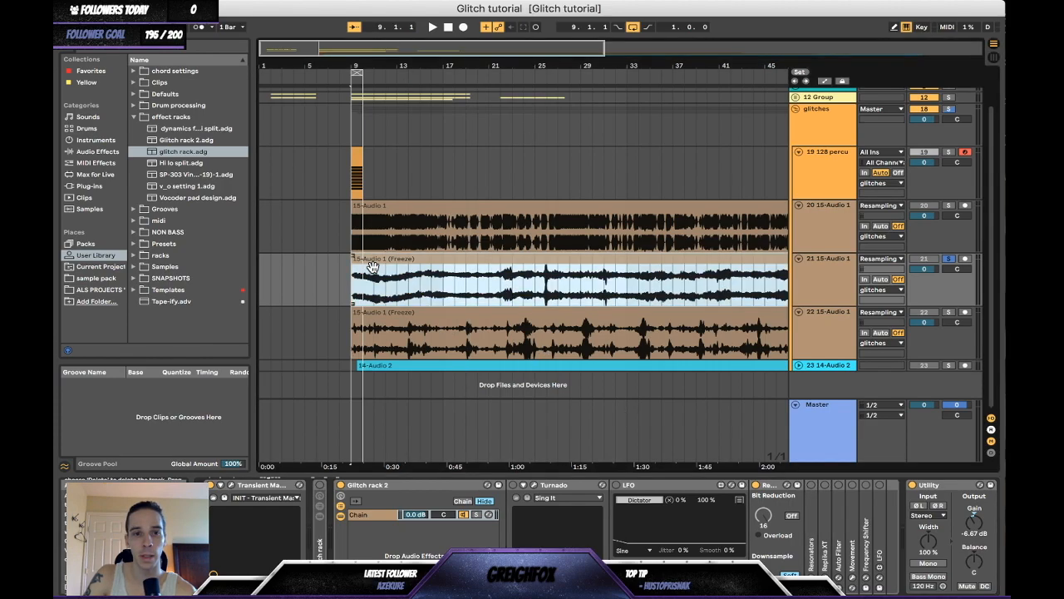
key(space)
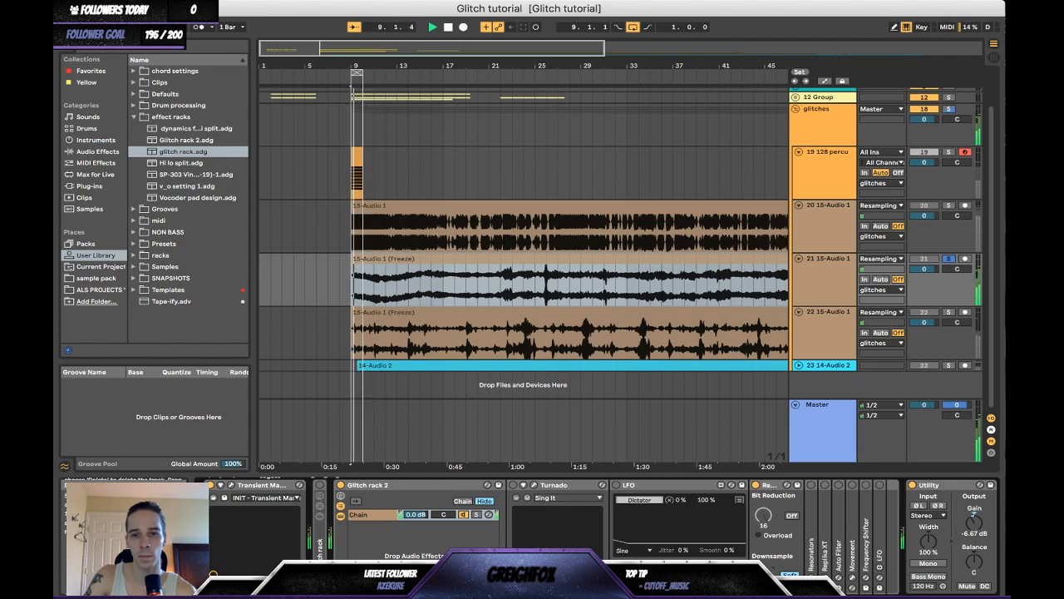
key(space)
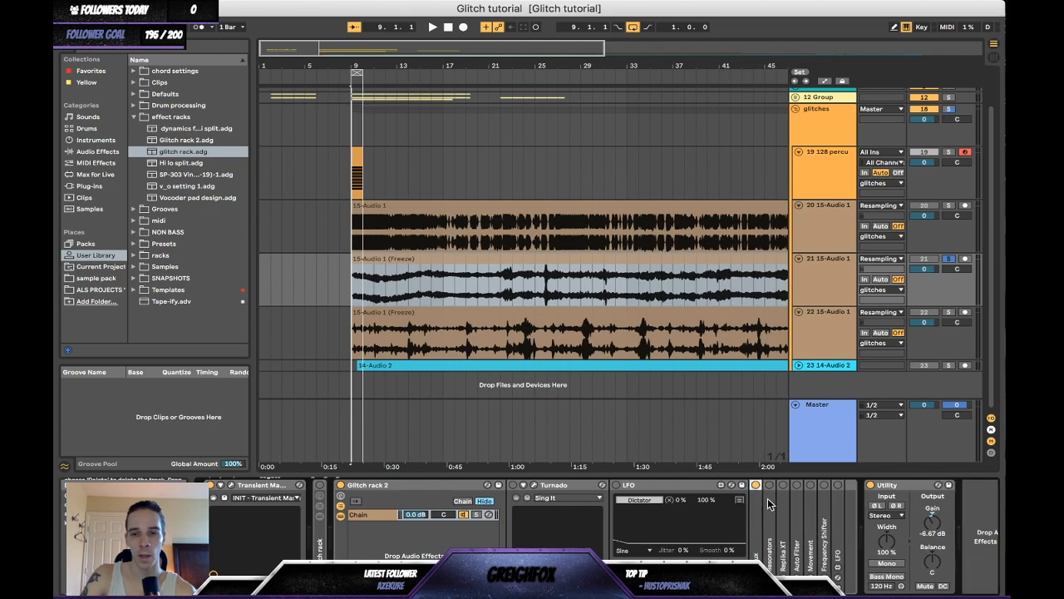
Turn on and unfold the Resonators device in Glitch rack 2.
double_click(773, 489)
double_click(772, 489)
click(770, 485)
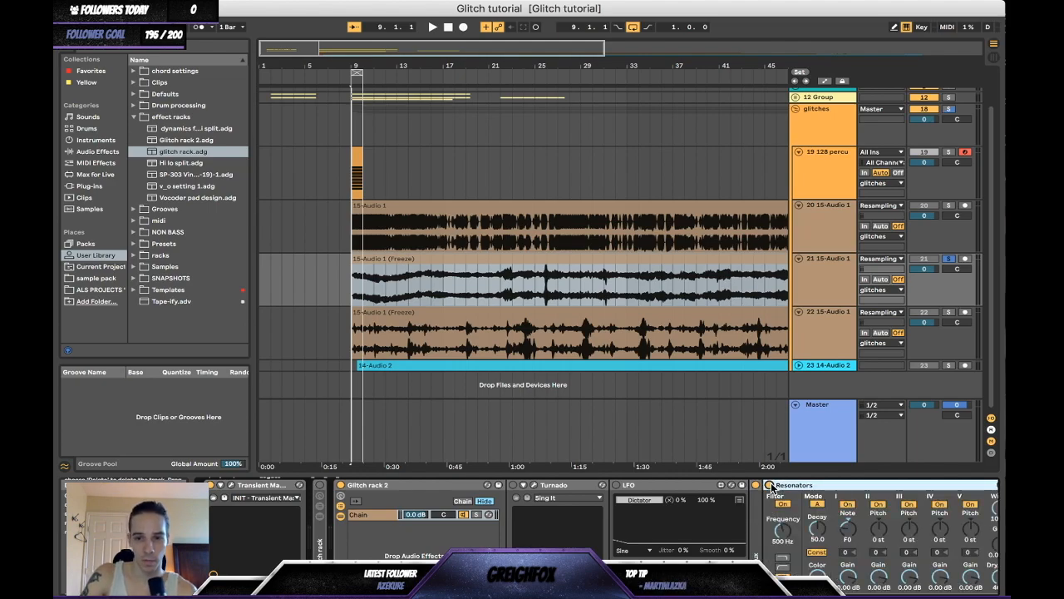
scroll(795, 488, right, 4)
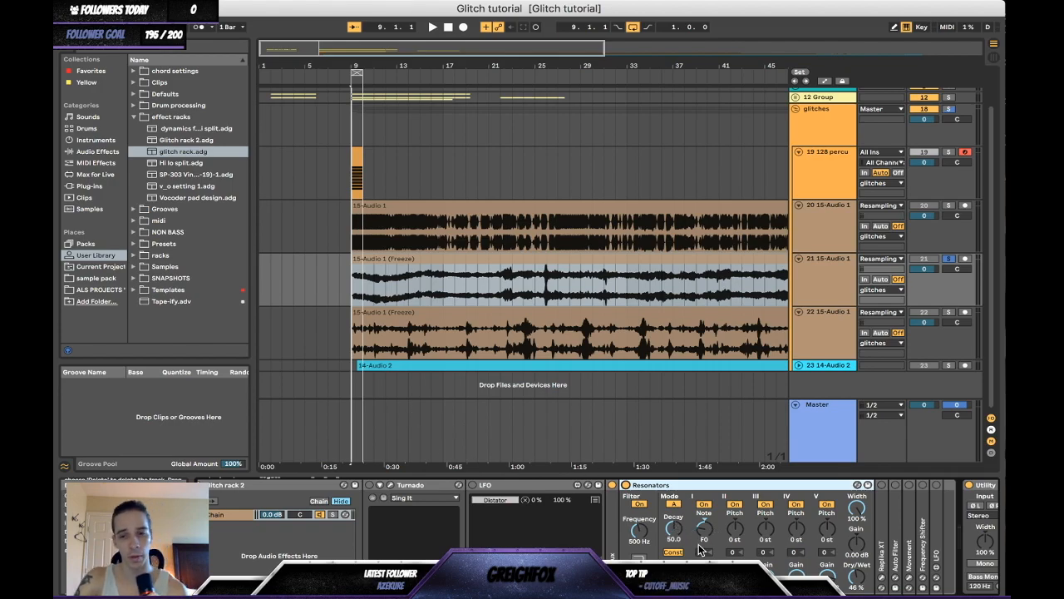
Play the track 21 clip from bar 9 and set the Resonators Dry/Wet to 52%.
click(361, 260)
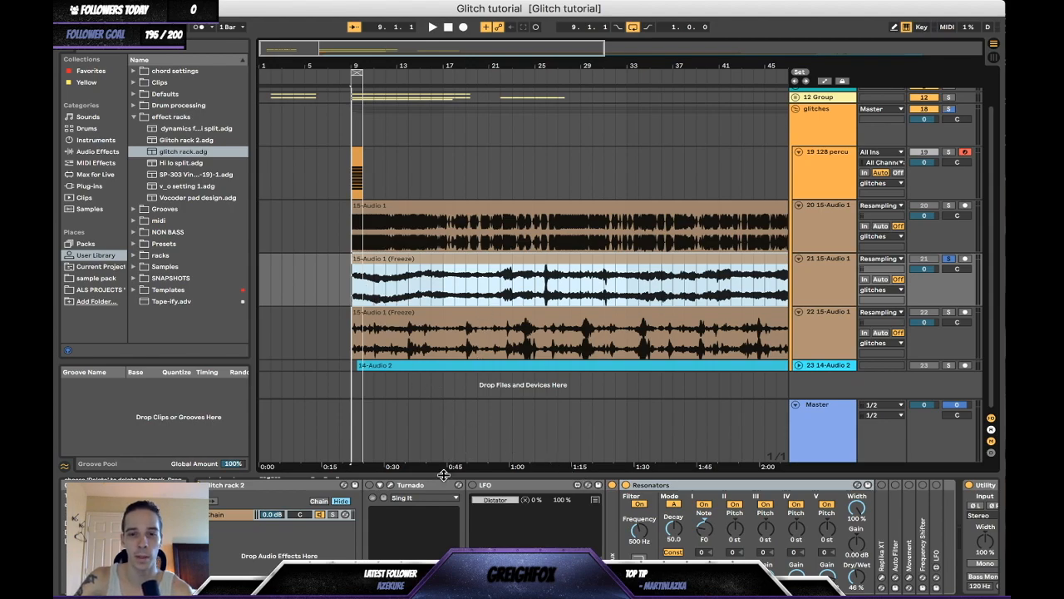
key(space)
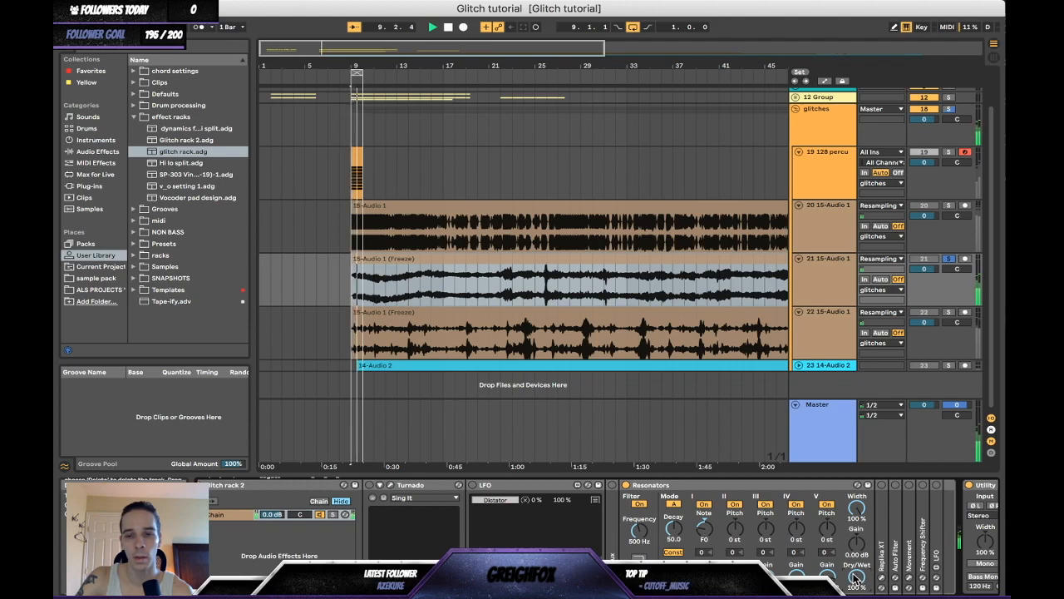
drag(855, 578, 857, 579)
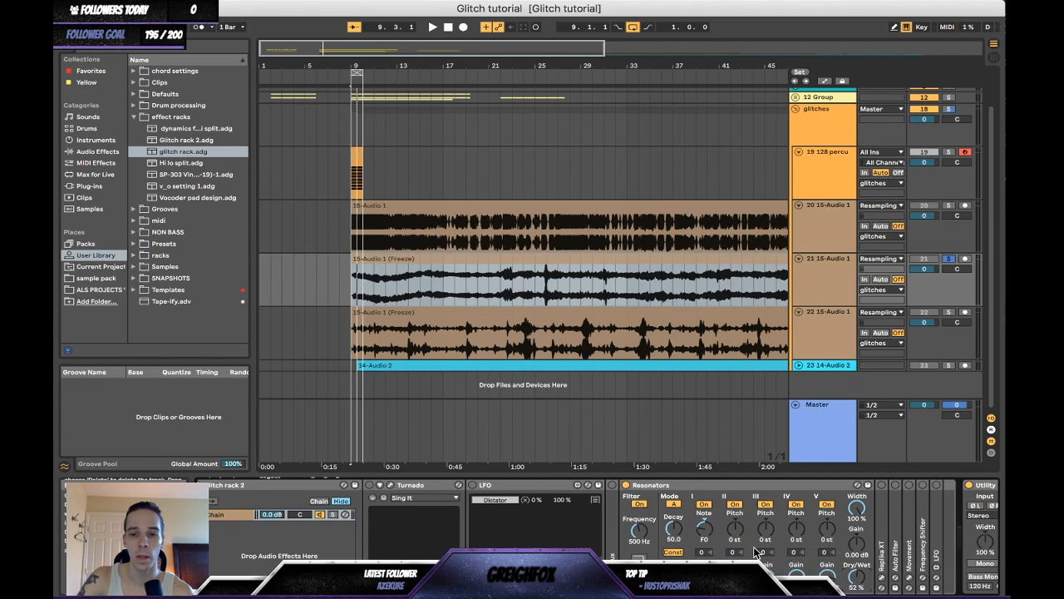
Fold the Resonators, unfold Replika XT in Glitch rack 2, and open its plug-in window.
double_click(639, 489)
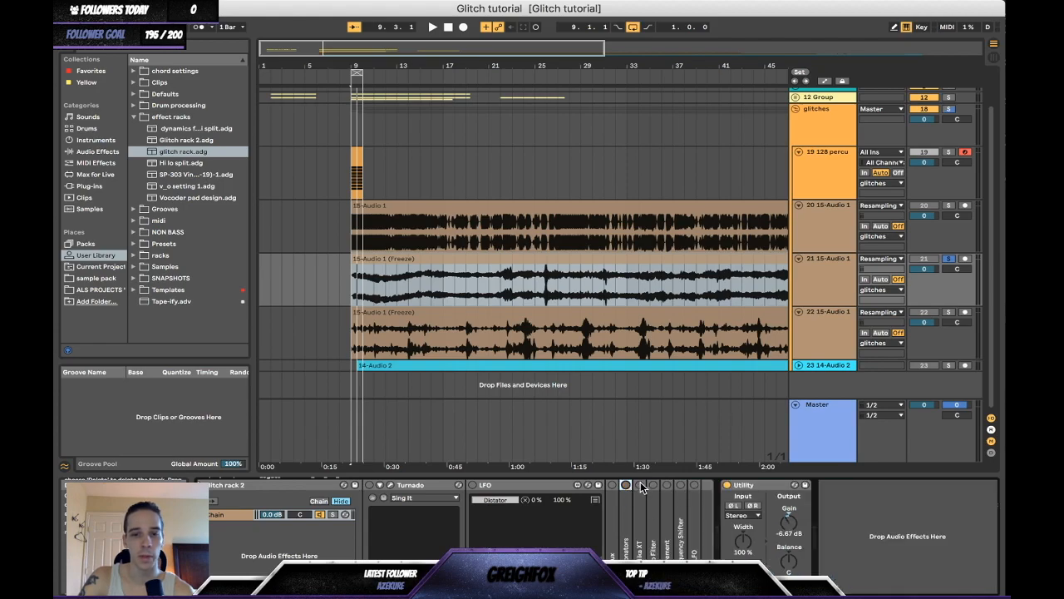
double_click(642, 489)
click(660, 486)
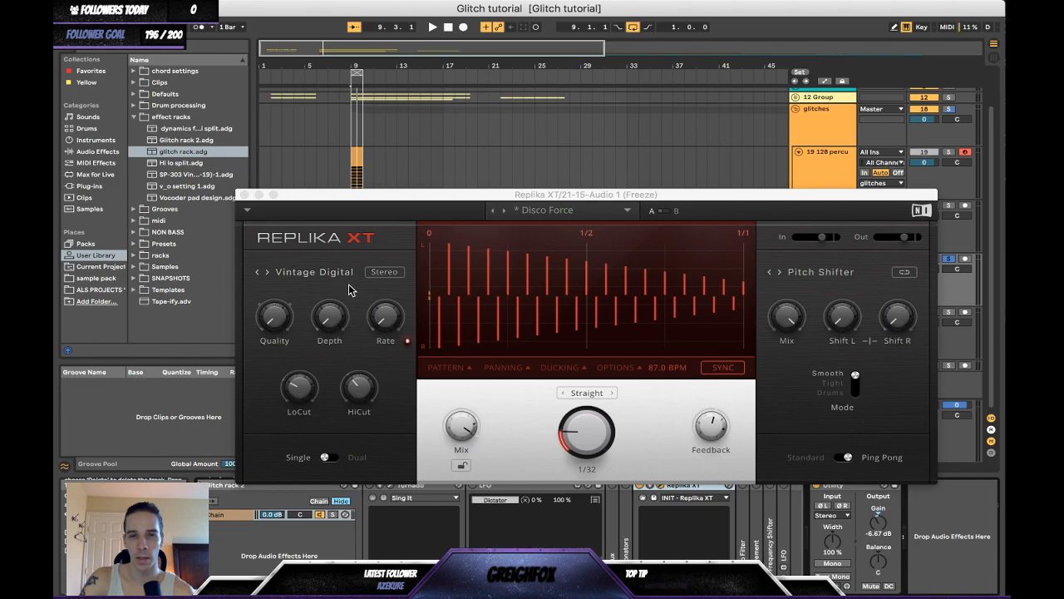
Examine Replika XT's delay styles and preset list, keeping Vintage Digital and the Disco Force preset.
click(349, 283)
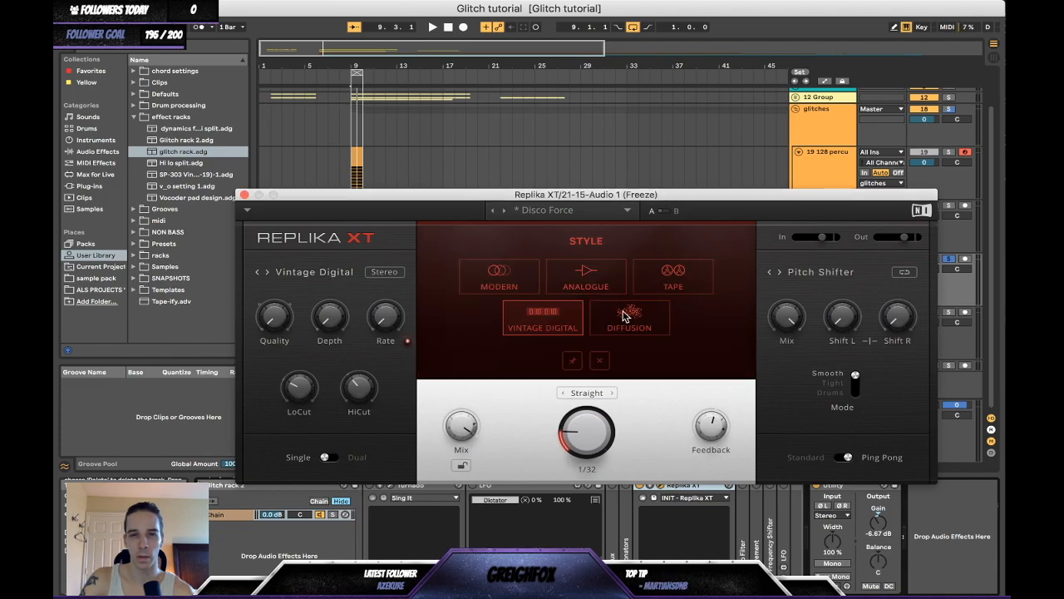
click(305, 274)
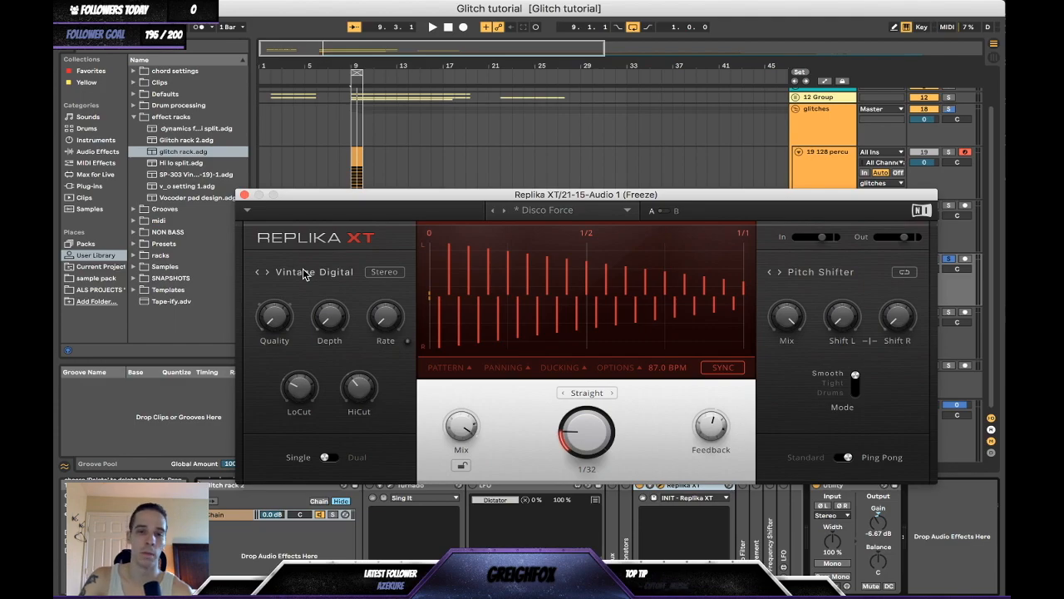
mouse_move(384, 316)
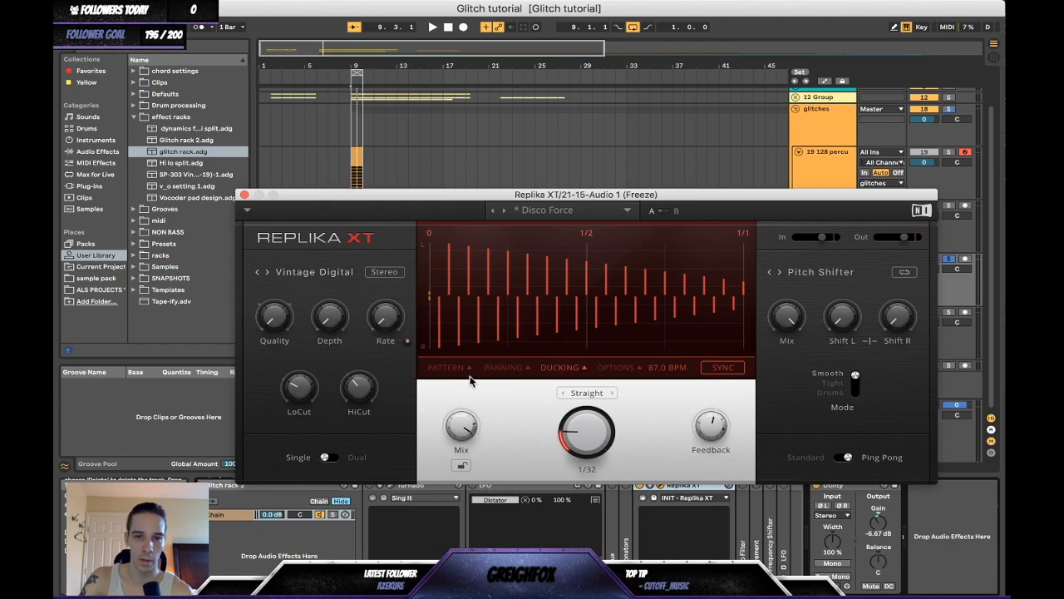
click(517, 210)
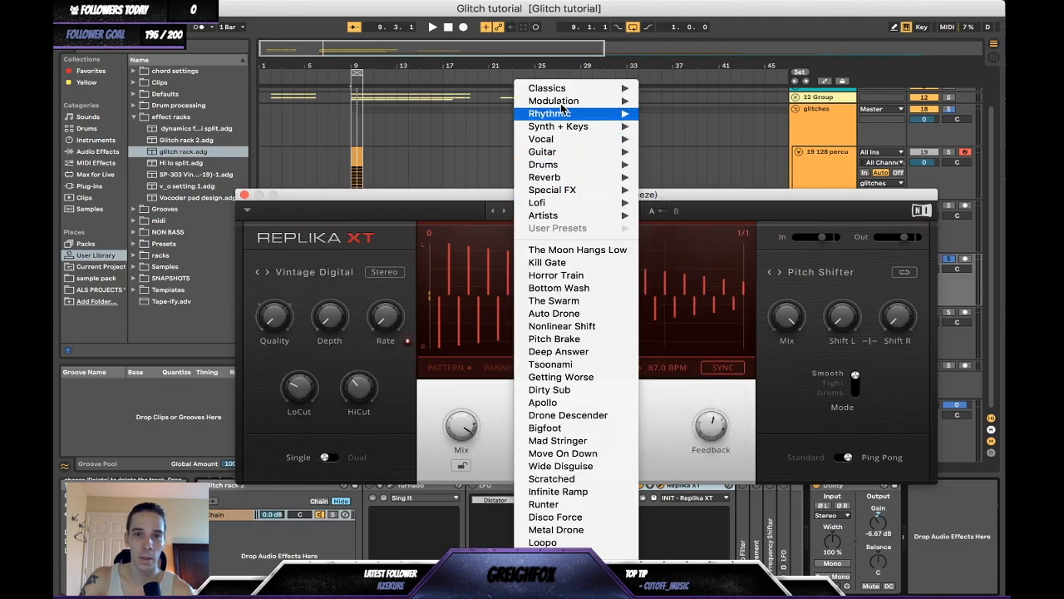
mouse_move(570, 223)
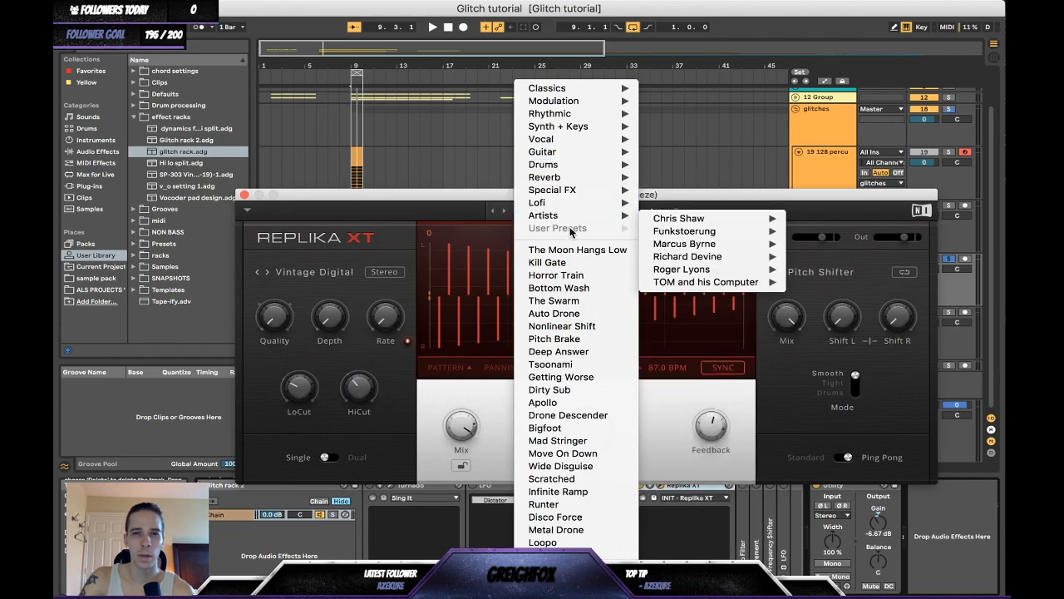
click(424, 216)
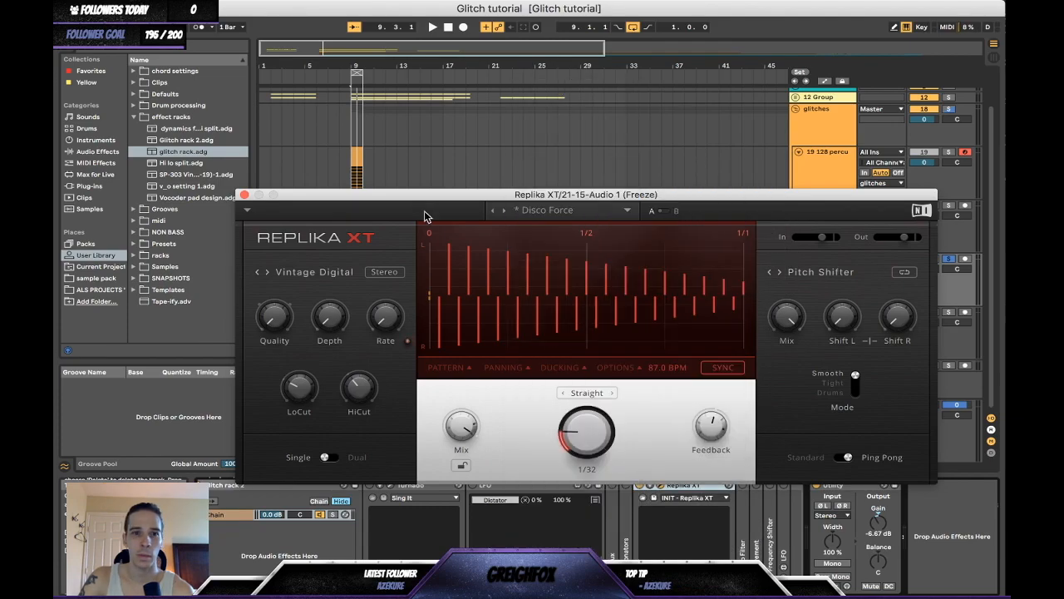
Set Replika XT's modulation effect to No FX and its delay time to 1/16, and start playback.
scroll(830, 276, down, 1)
click(812, 278)
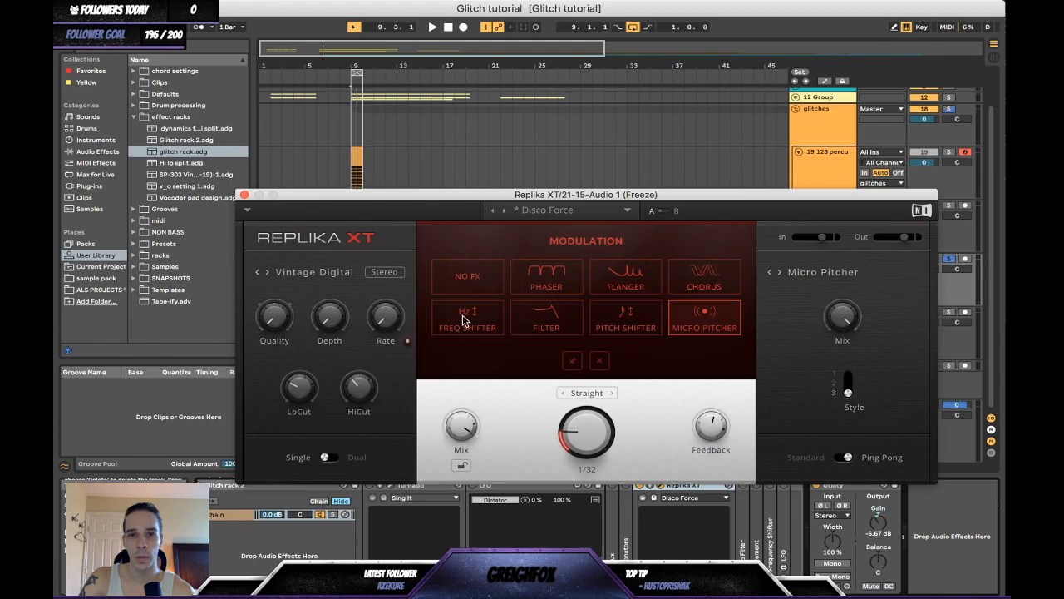
click(465, 277)
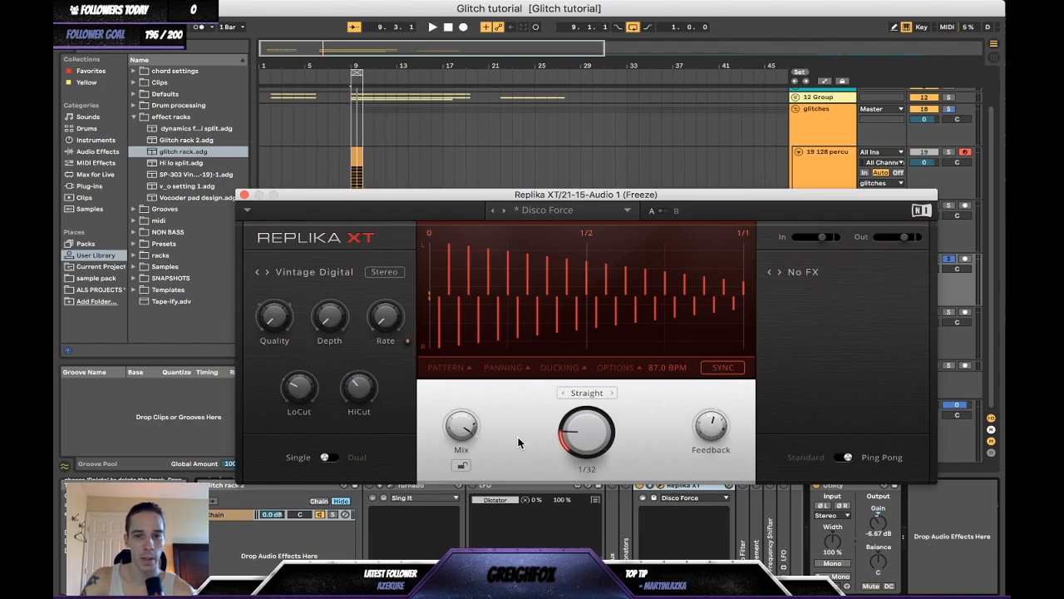
drag(586, 431, 586, 412)
key(space)
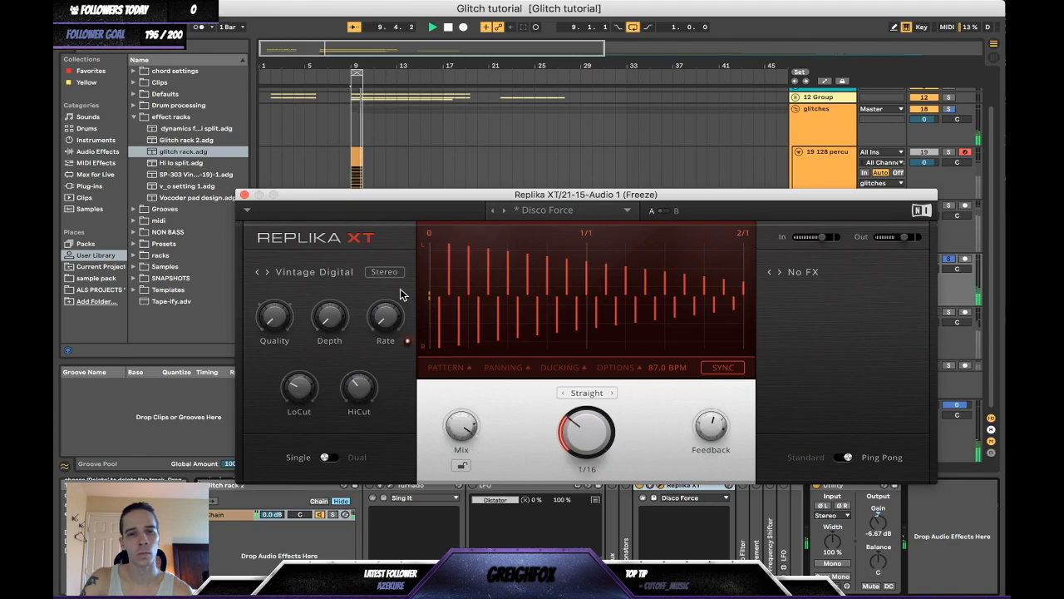
Switch Replika XT's delay style to Diffusion, and adjust its Mix and raise its Feedback during playback.
click(322, 275)
click(633, 333)
mouse_move(470, 430)
drag(457, 425, 459, 397)
drag(711, 425, 711, 407)
mouse_move(461, 426)
mouse_down()
mouse_move(461, 408)
mouse_move(461, 429)
mouse_up()
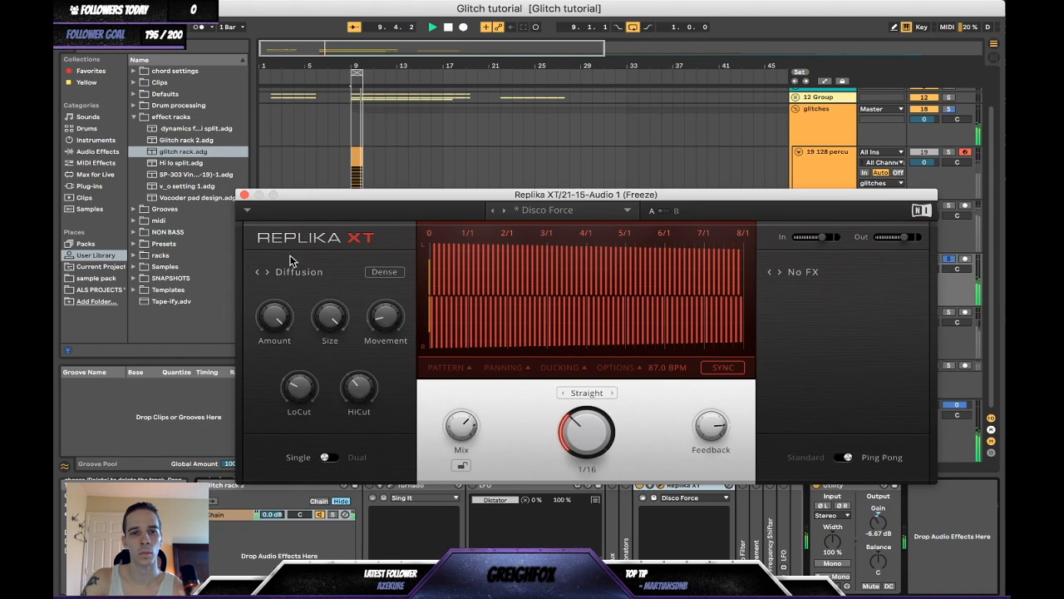
Switch Replika XT's delay style to Tape and try different delay times such as 1/32.
click(268, 272)
drag(587, 433, 591, 449)
scroll(590, 449, up, 3)
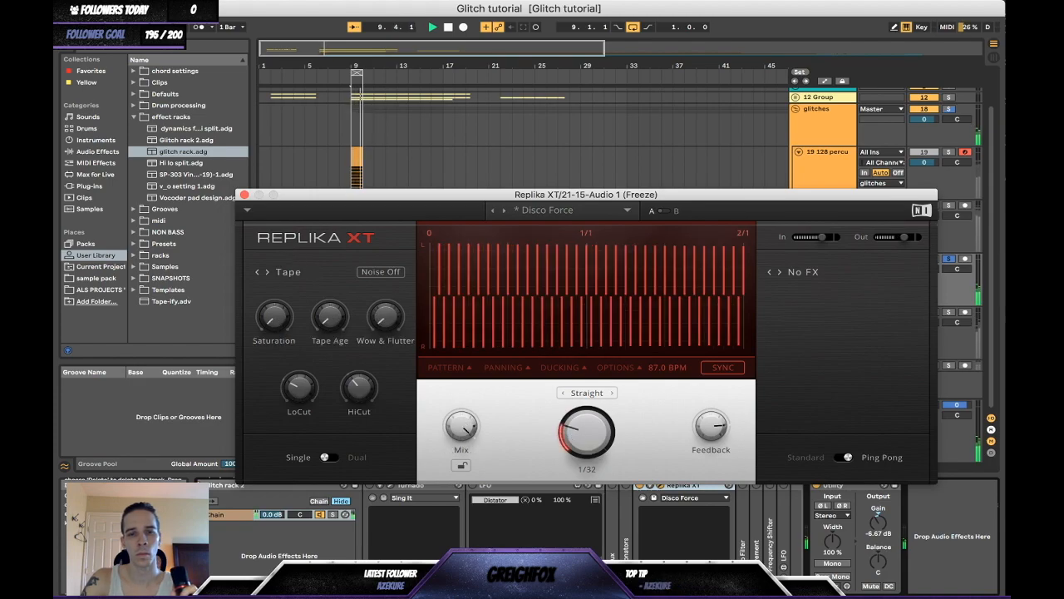
scroll(587, 430, up, 1)
scroll(587, 431, down, 3)
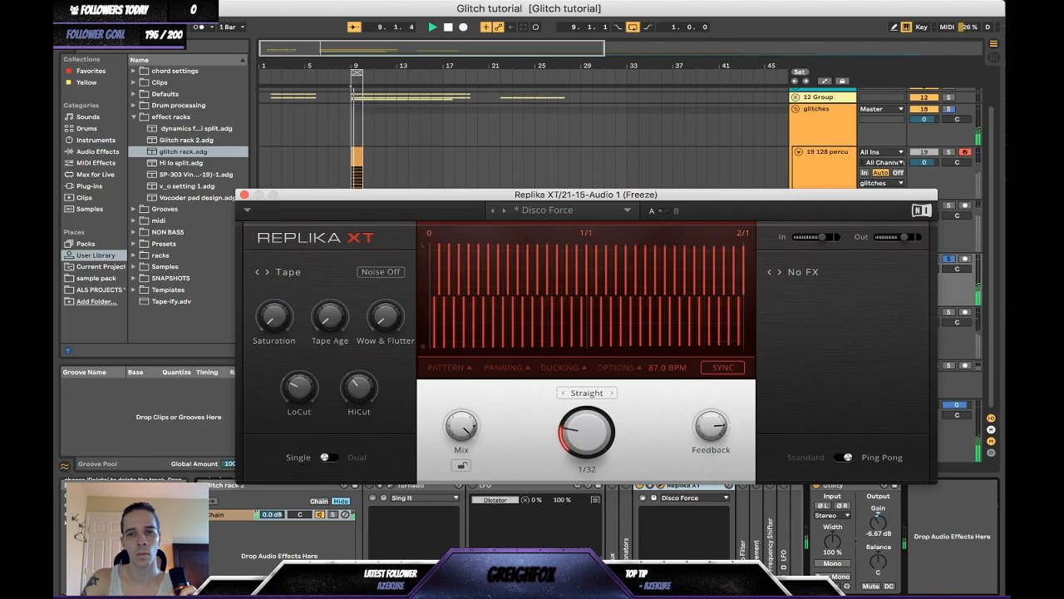
Audition Replika XT's Special FX presets backwards from Shifty Jazza, trying a 1060 ms delay on Drop It, and settle on Loopo.
click(547, 209)
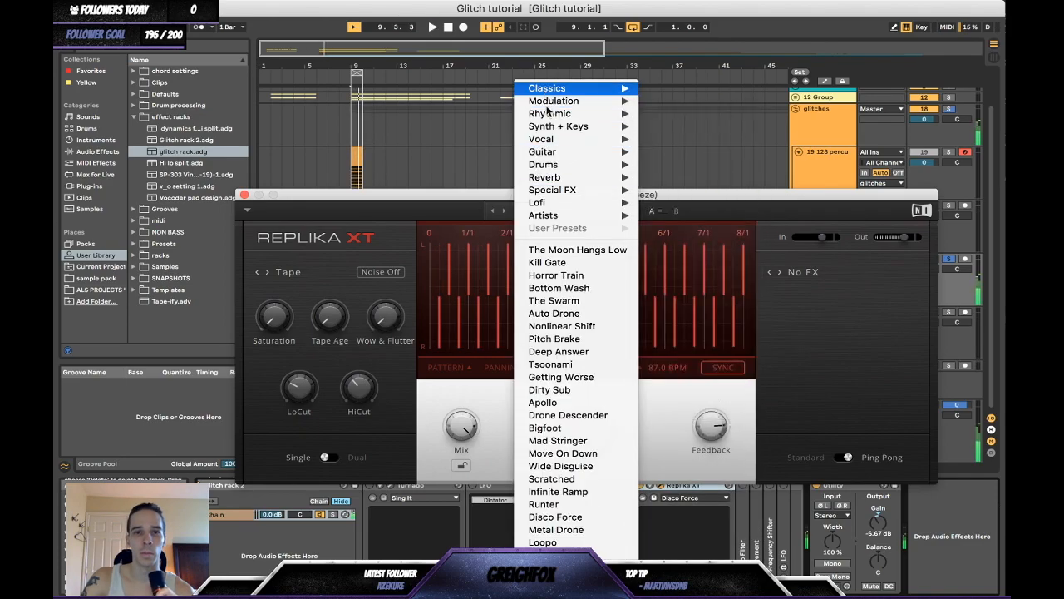
mouse_move(582, 189)
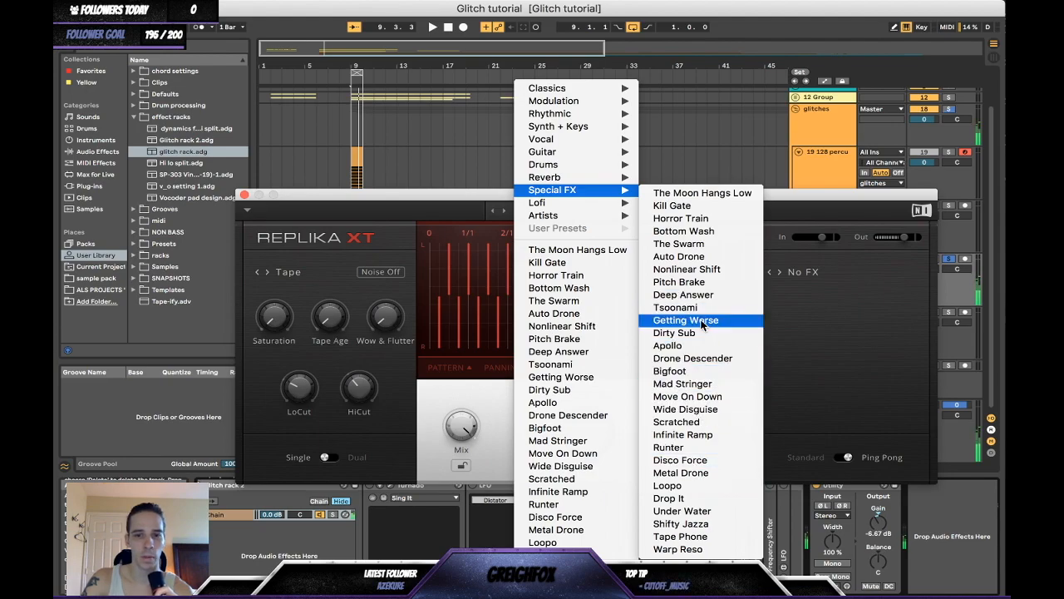
click(683, 524)
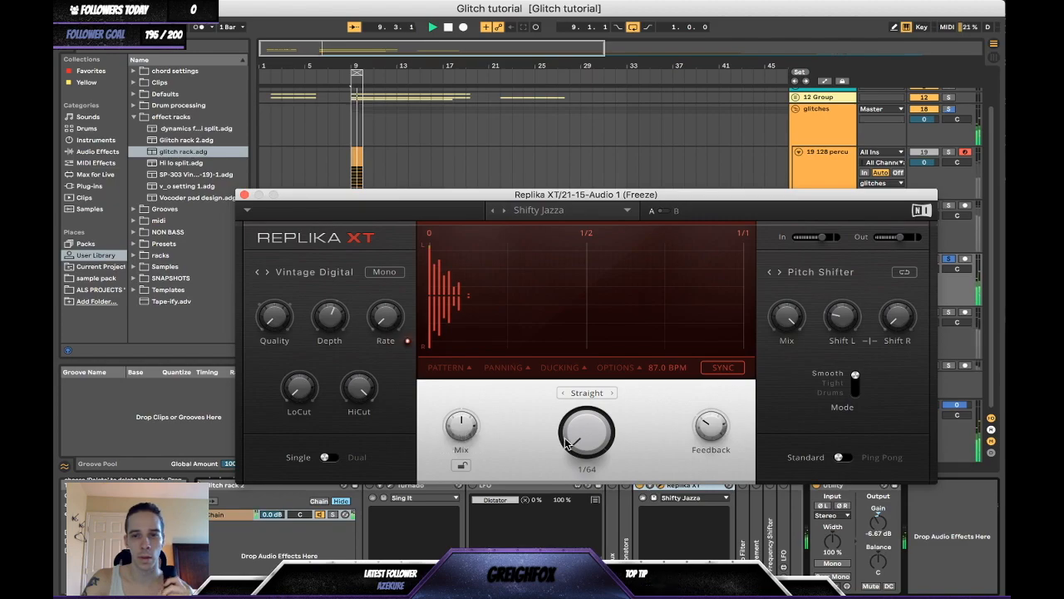
click(493, 211)
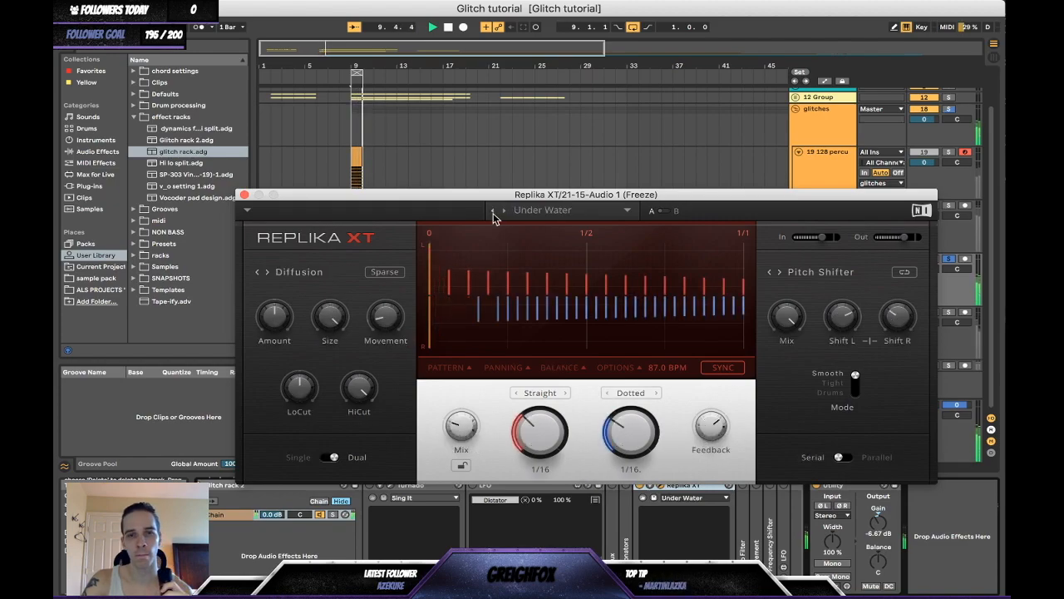
click(494, 212)
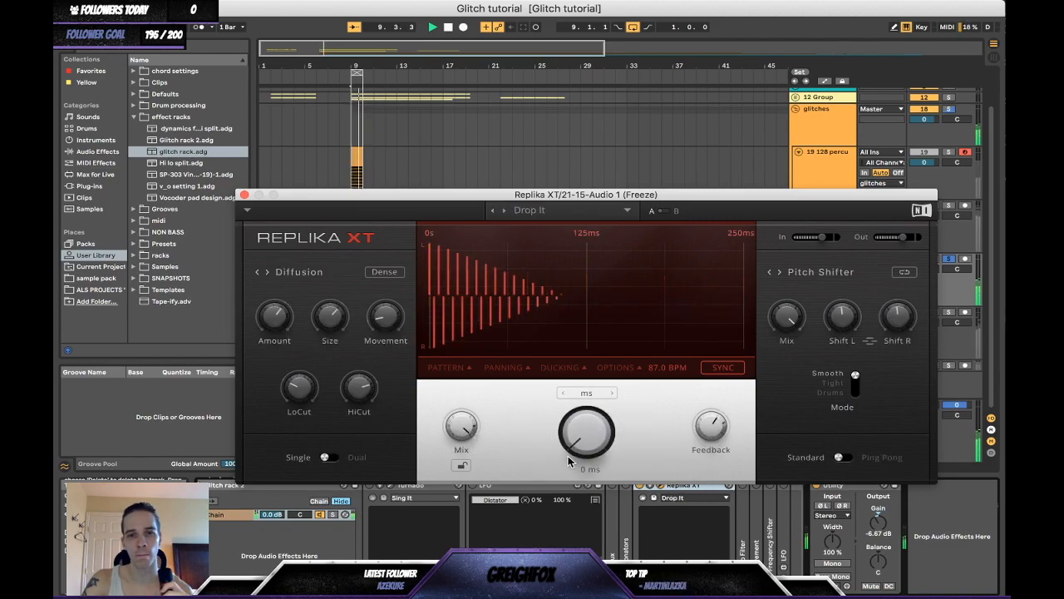
drag(568, 462, 573, 429)
mouse_move(466, 438)
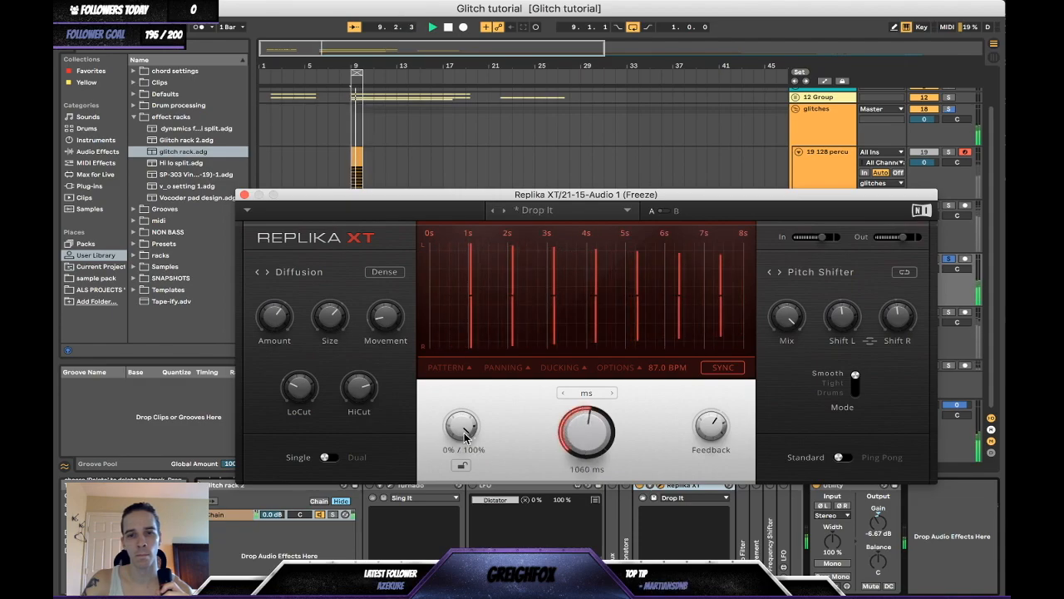
click(493, 211)
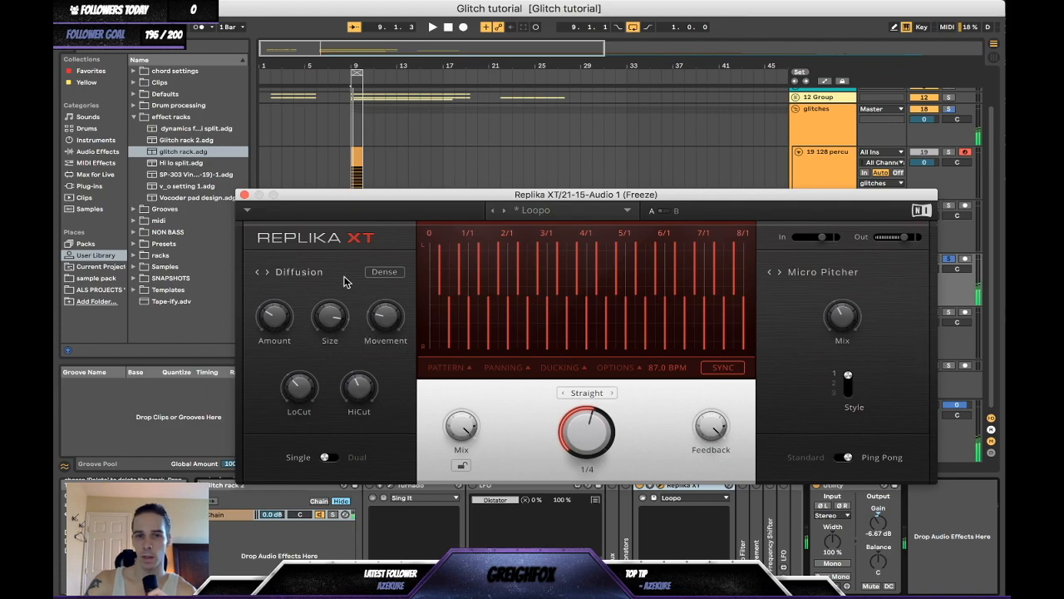
Move the Replika XT window clear of the device chain and look over the two glitch racks on track 21.
drag(569, 196, 552, 47)
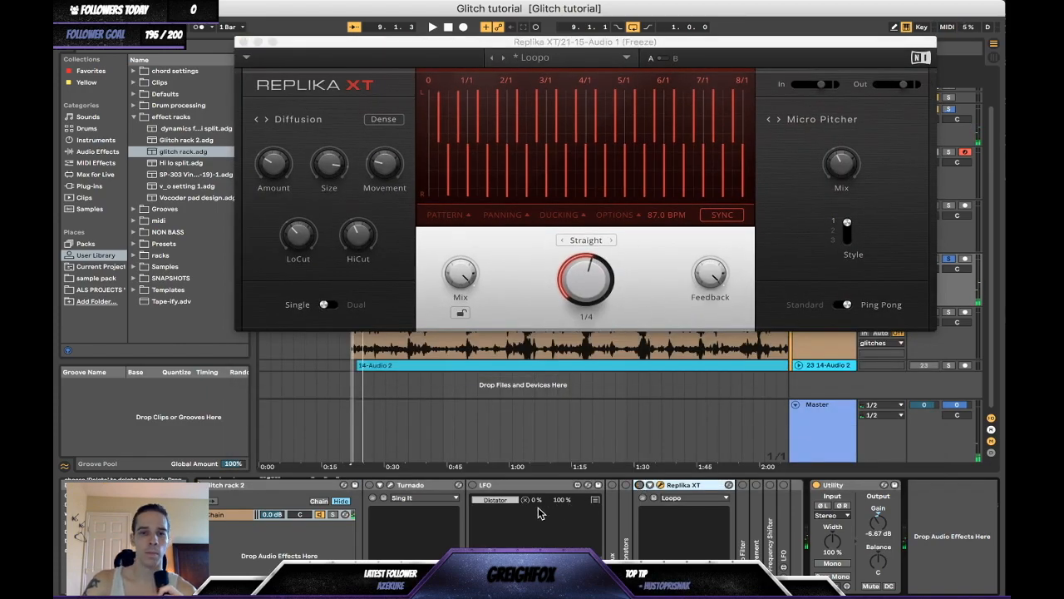
scroll(538, 513, left, 3)
scroll(538, 513, left, 3)
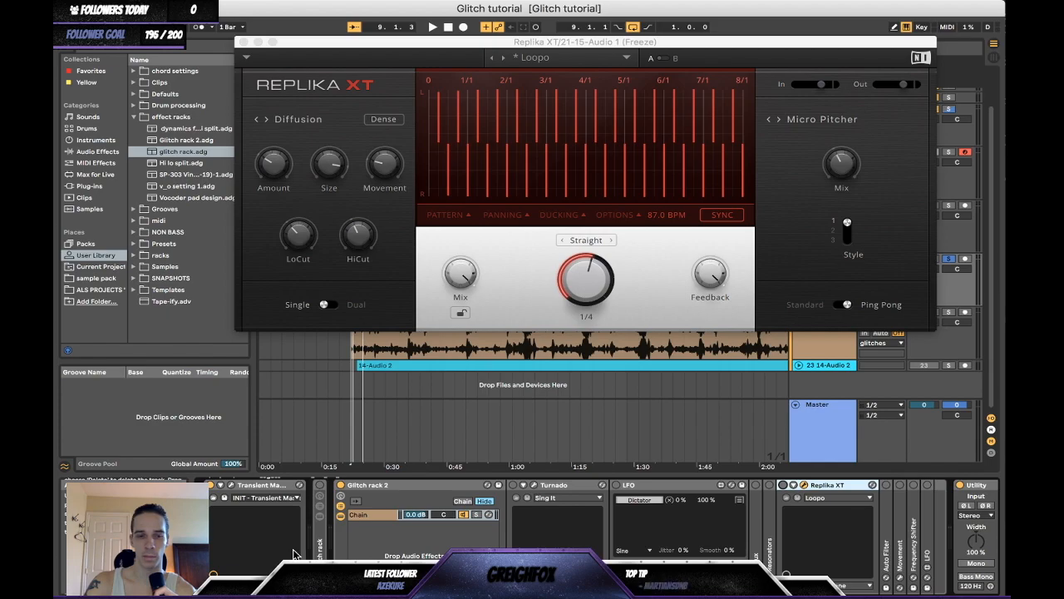
double_click(319, 551)
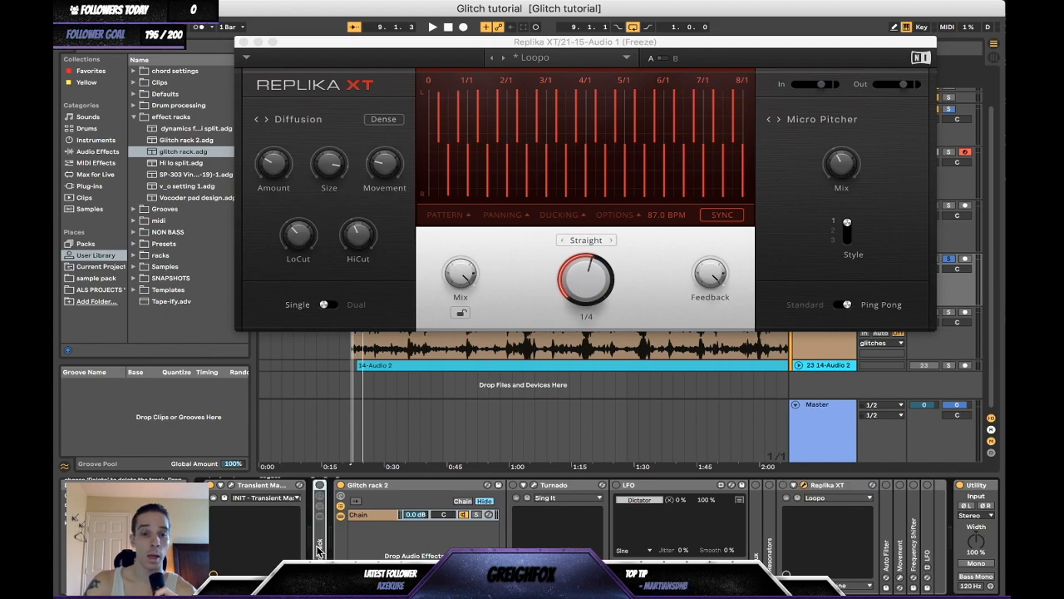
double_click(392, 488)
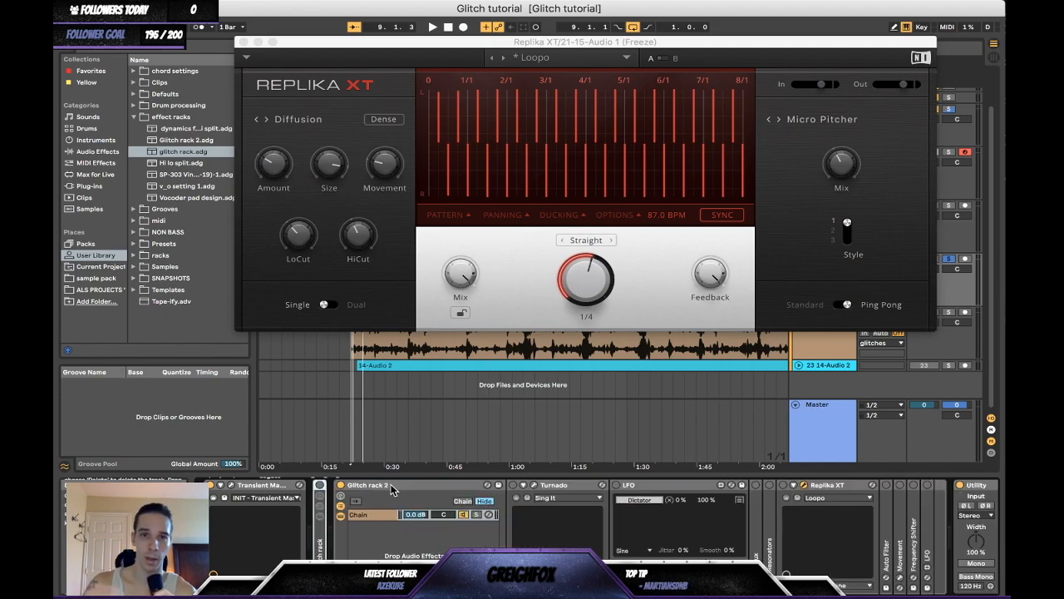
scroll(393, 488, right, 3)
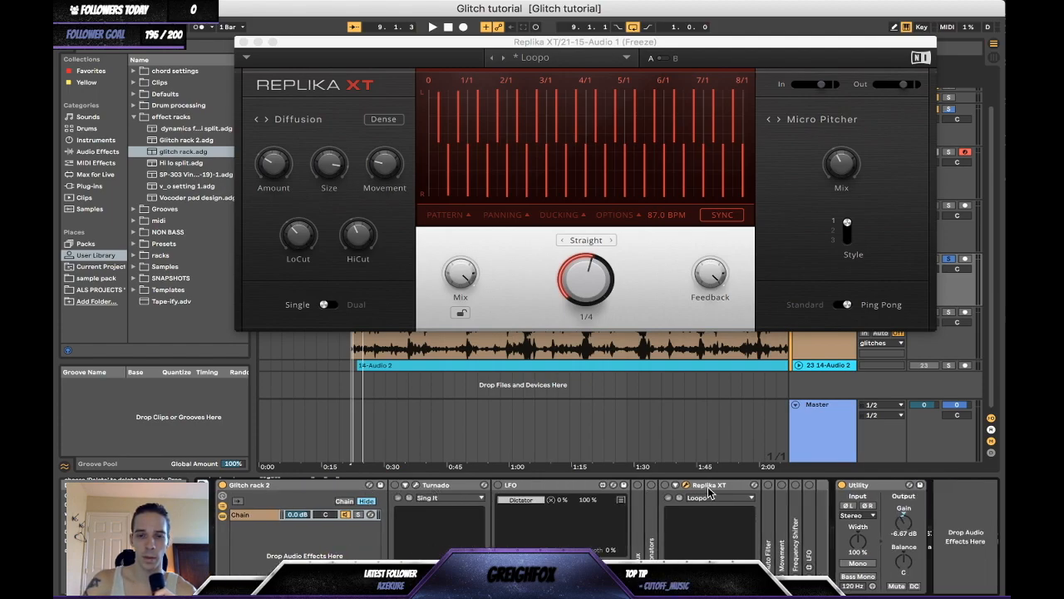
Fold Replika XT, view the step settings of rhythm 1 in the Movement plug-in, and close its window.
double_click(717, 490)
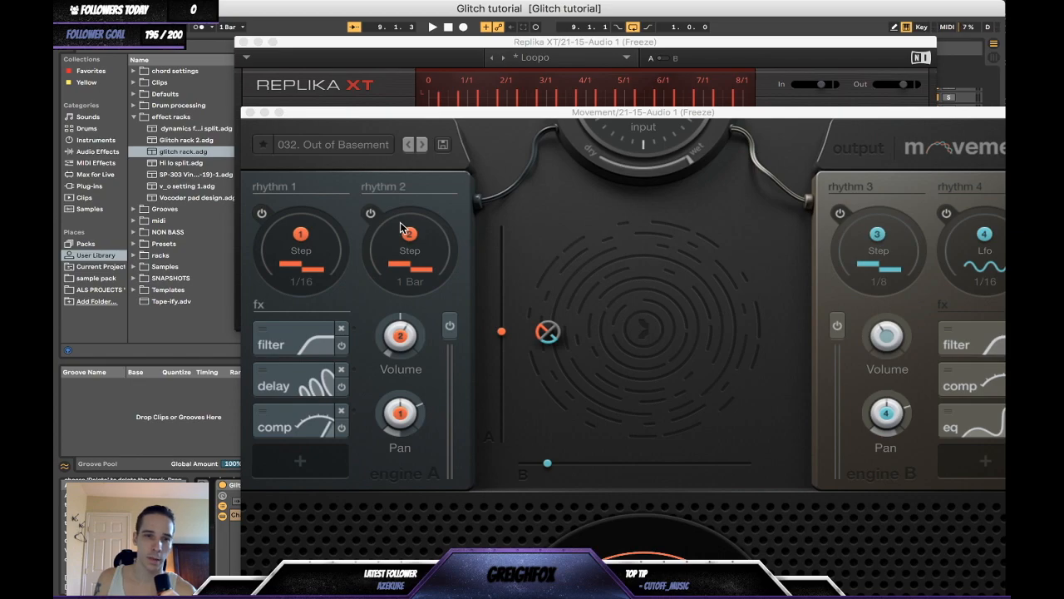
click(356, 246)
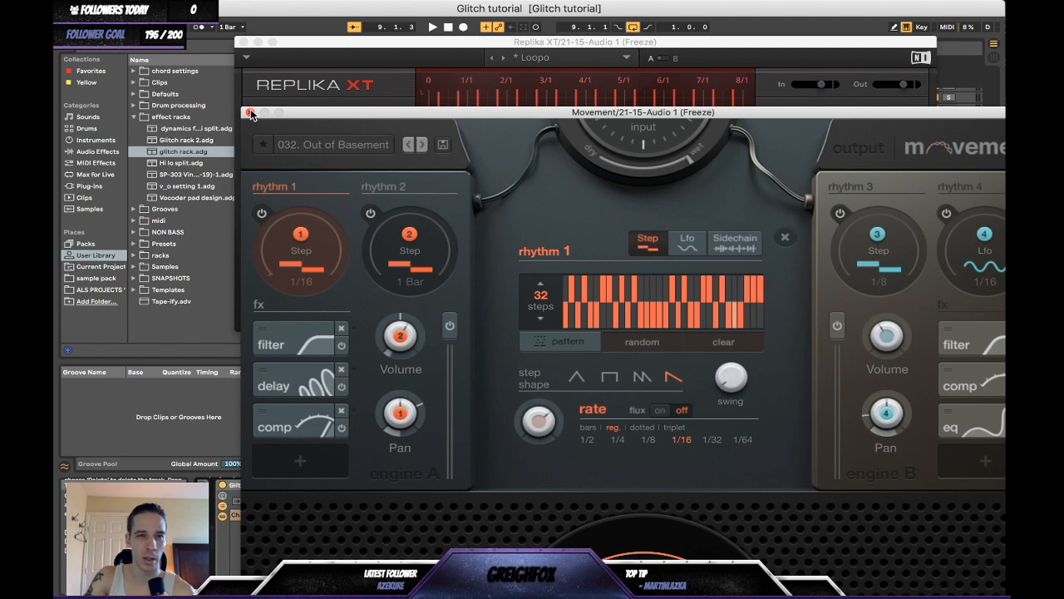
click(250, 112)
Set the Utility gain to -4.44 dB, and fold Movement to show the unfolded Frequency Shifter.
drag(903, 522, 903, 512)
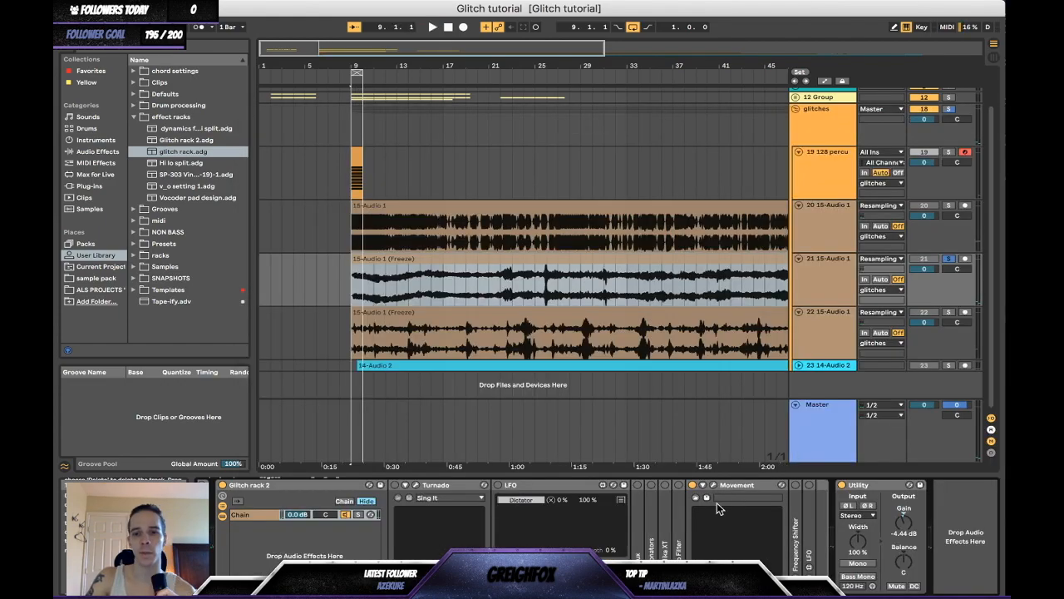
click(727, 487)
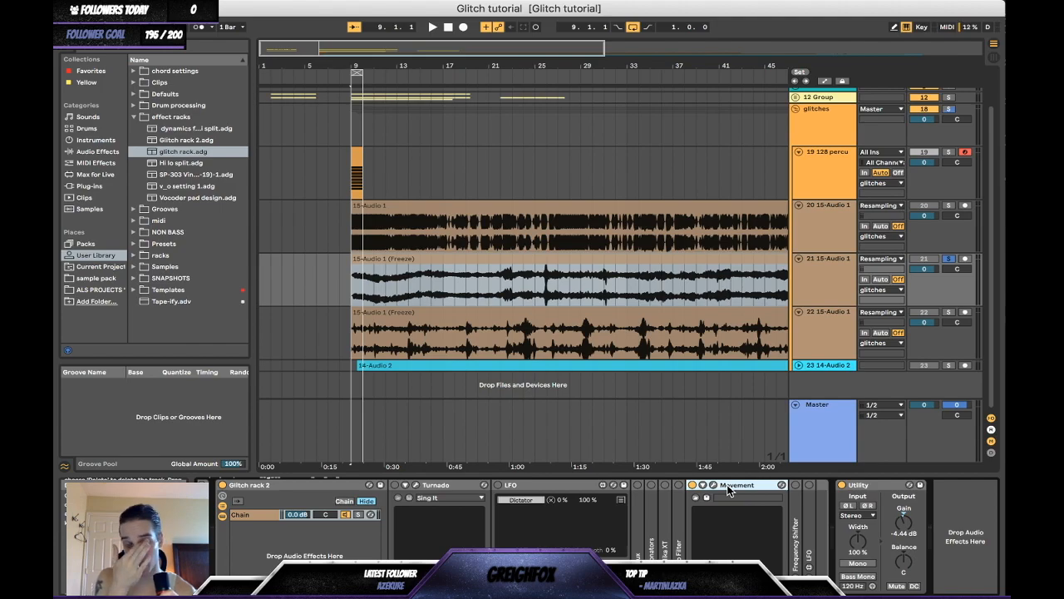
key(Right)
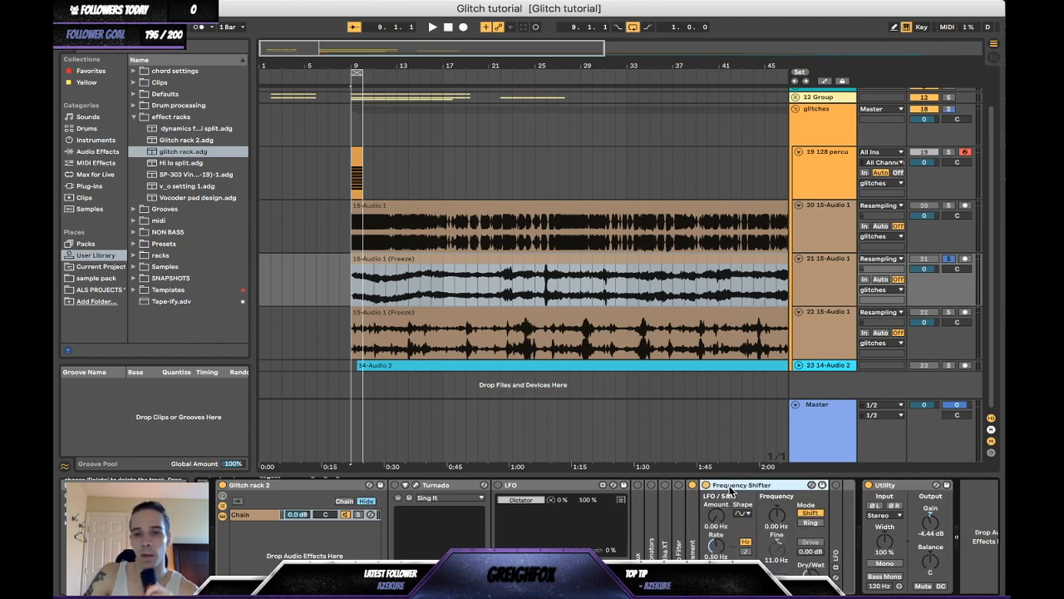
Unfold the LFO that modulates the Frequency Shifter's Fine control, and stop playback.
click(837, 486)
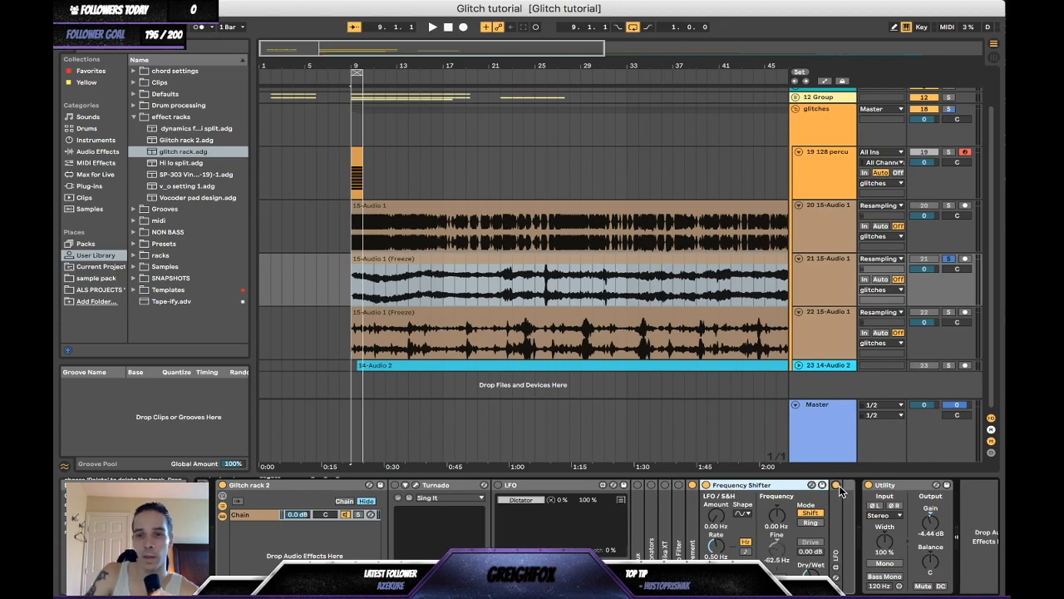
double_click(838, 490)
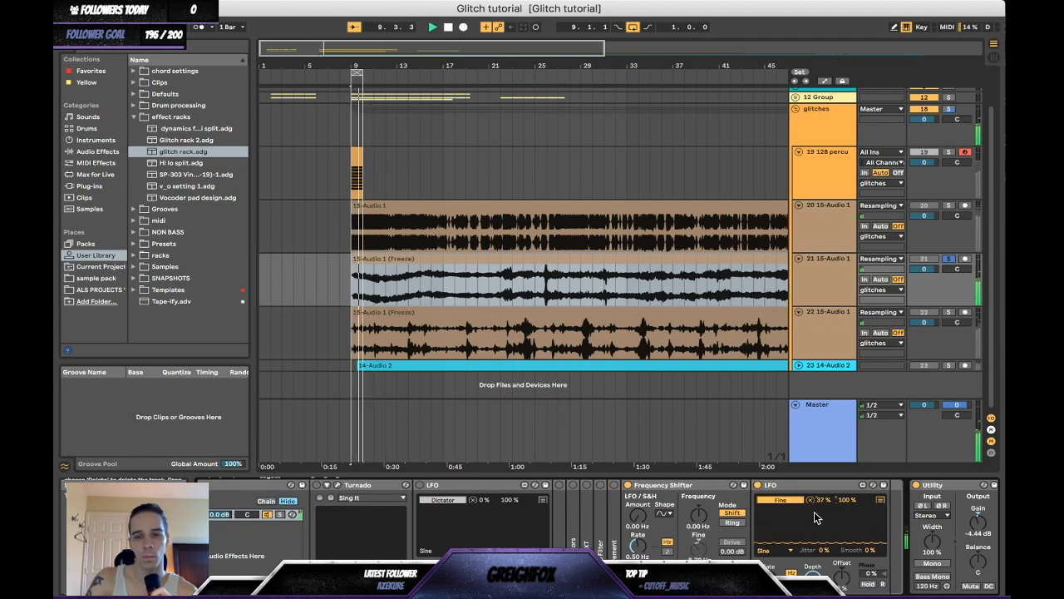
key(space)
scroll(470, 533, right, 3)
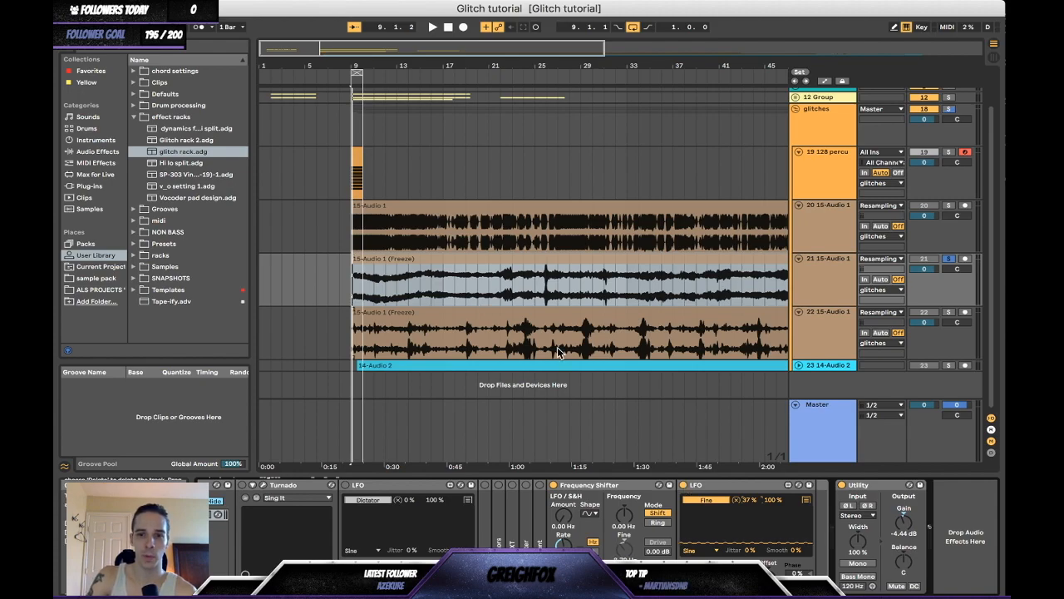
Turn off Glitch rack 2, review its device chain once more, and leave the rack folded.
scroll(572, 546, left, 5)
click(341, 485)
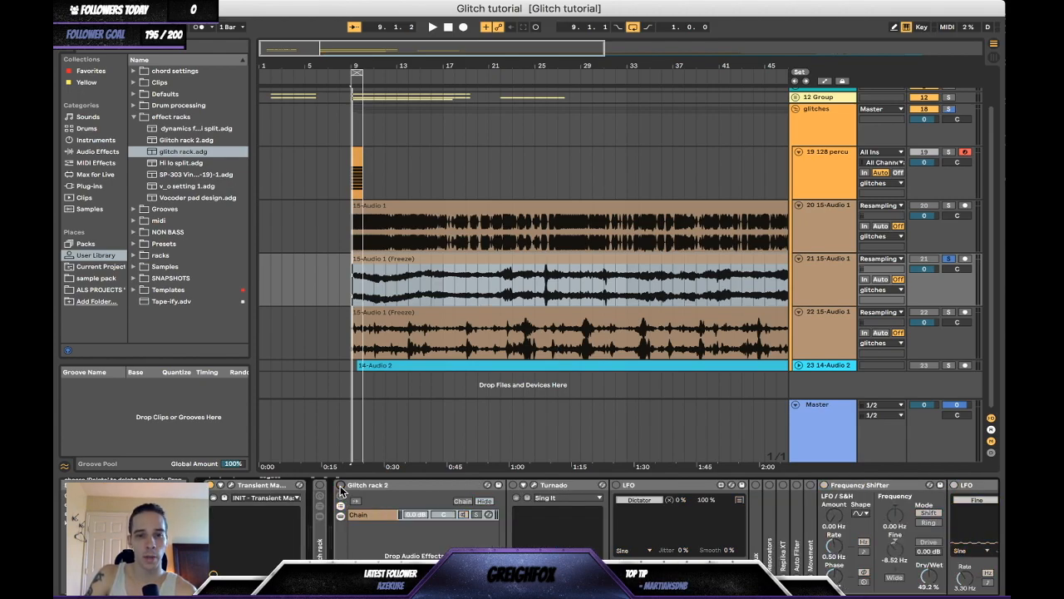
double_click(372, 485)
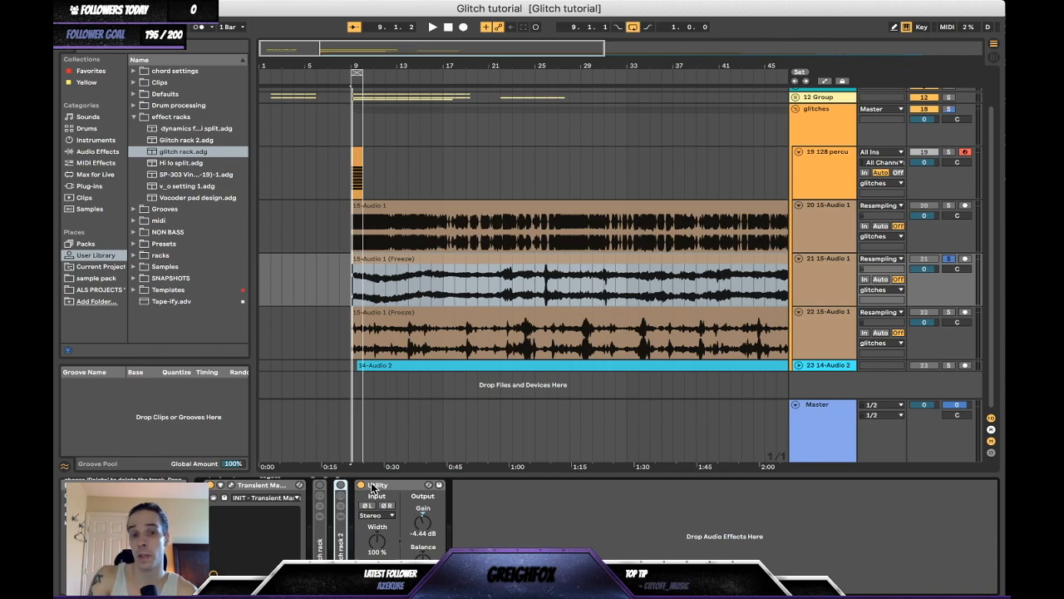
double_click(340, 532)
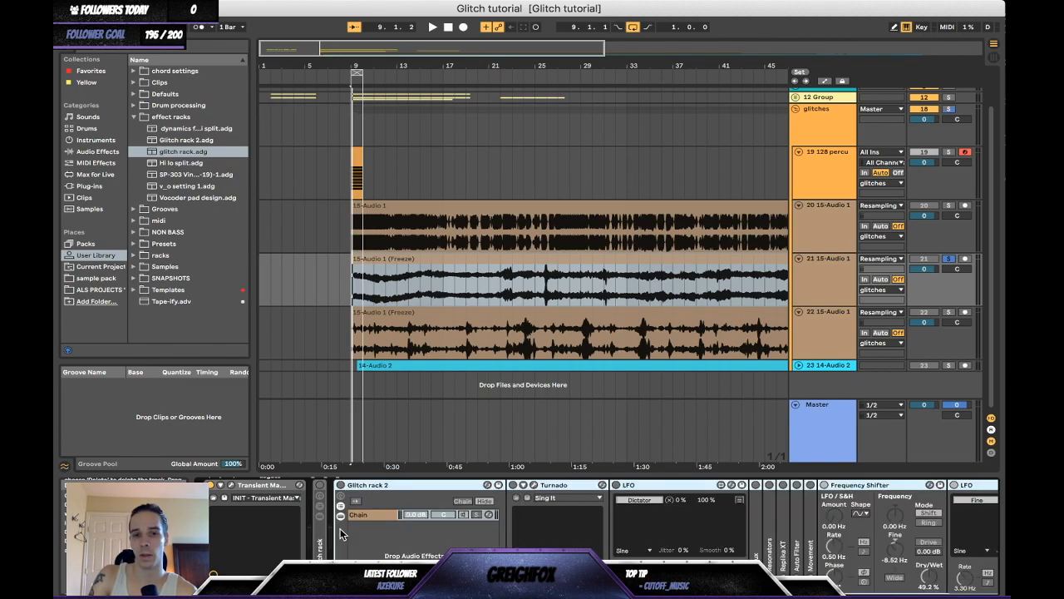
scroll(429, 536, right, 4)
scroll(429, 537, left, 4)
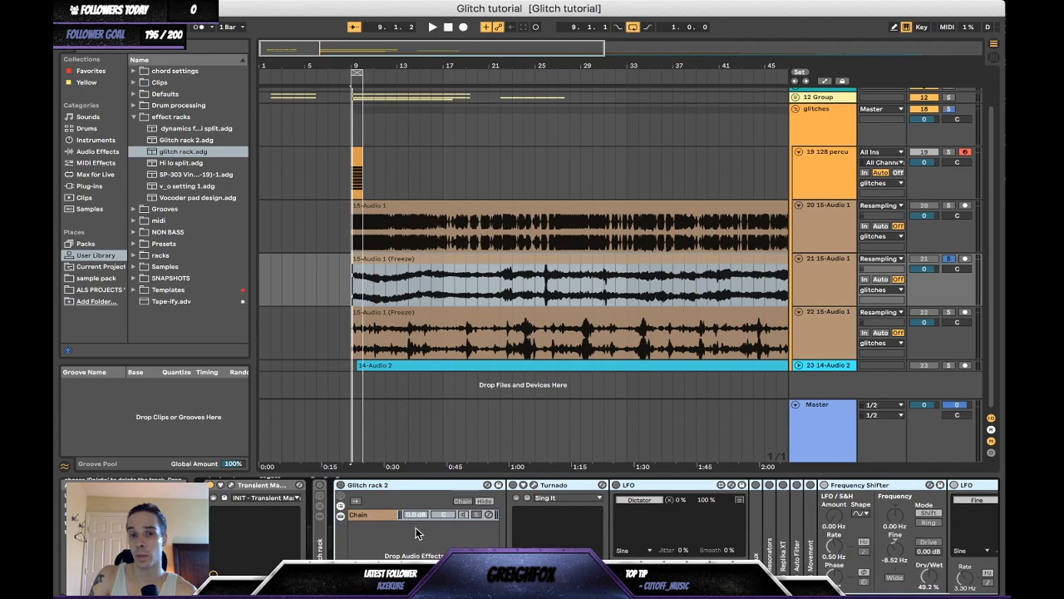
double_click(366, 488)
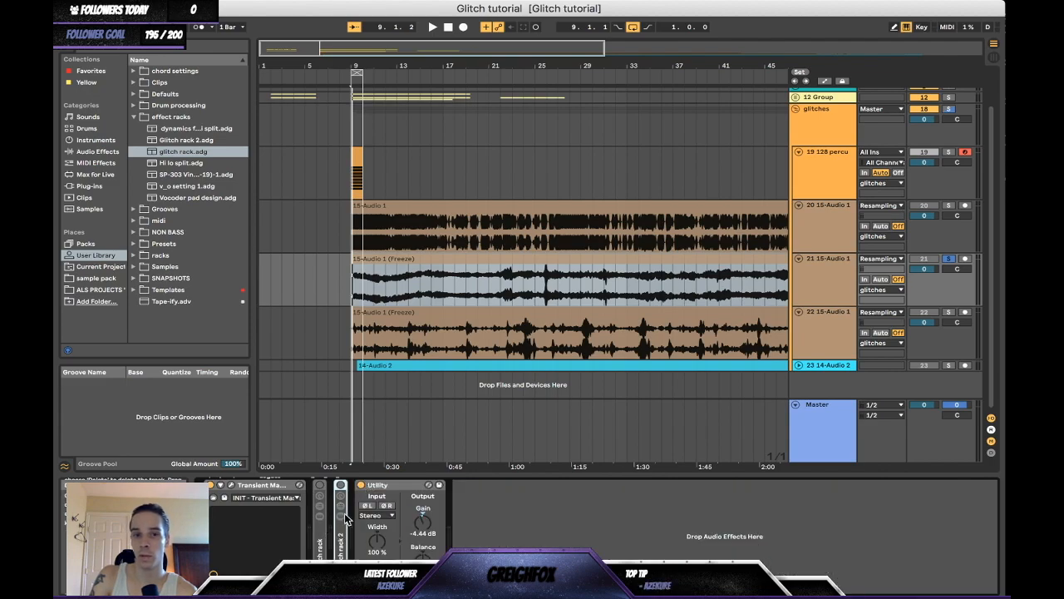
Go to the granulator group and select its granulator track to examine the Instrument Rack containing Granulator II.
key(Delete)
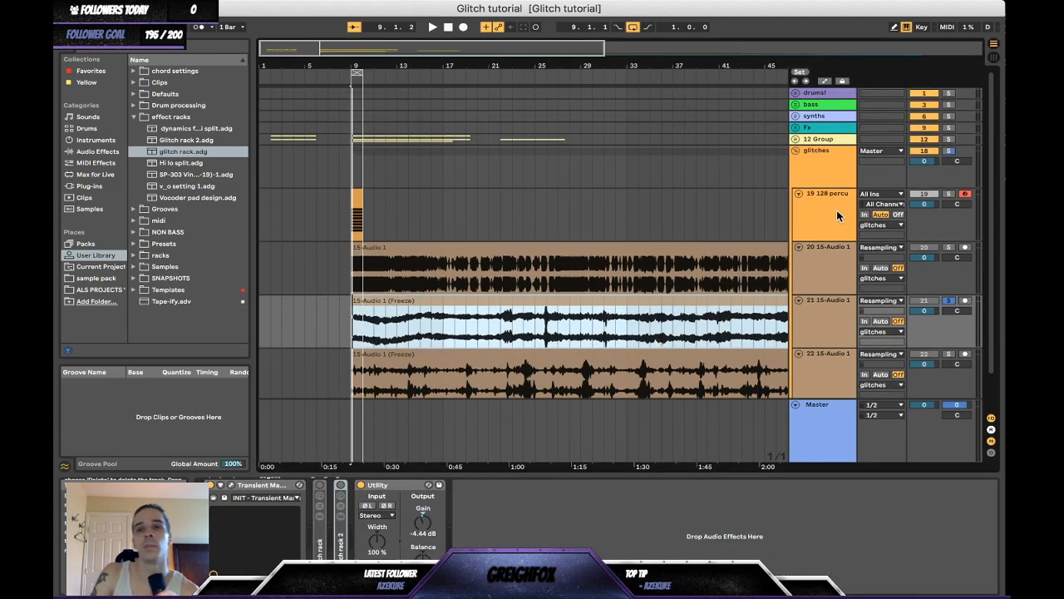
key(ctrl+z)
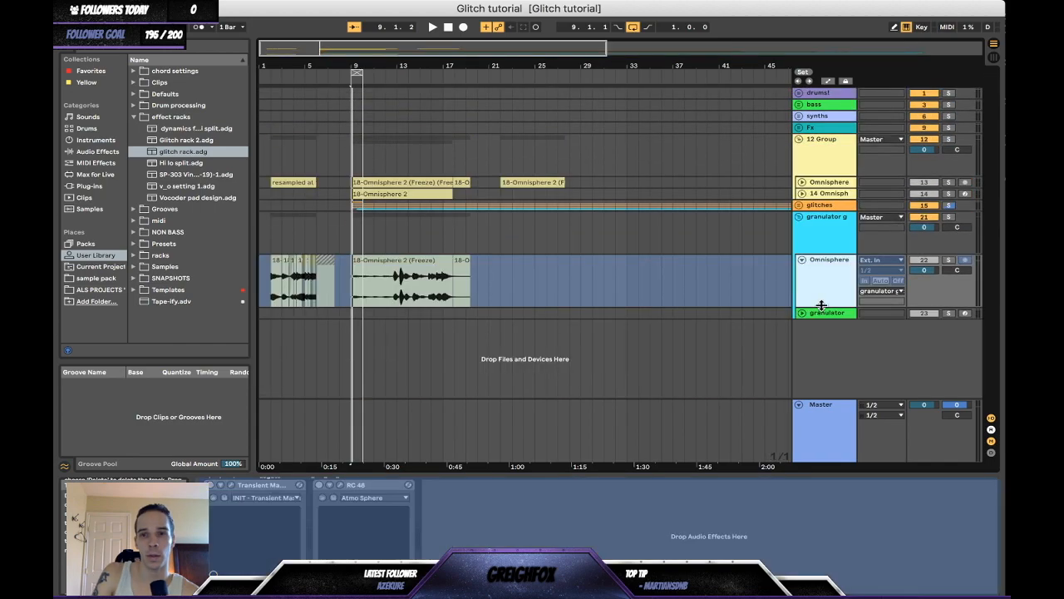
click(821, 306)
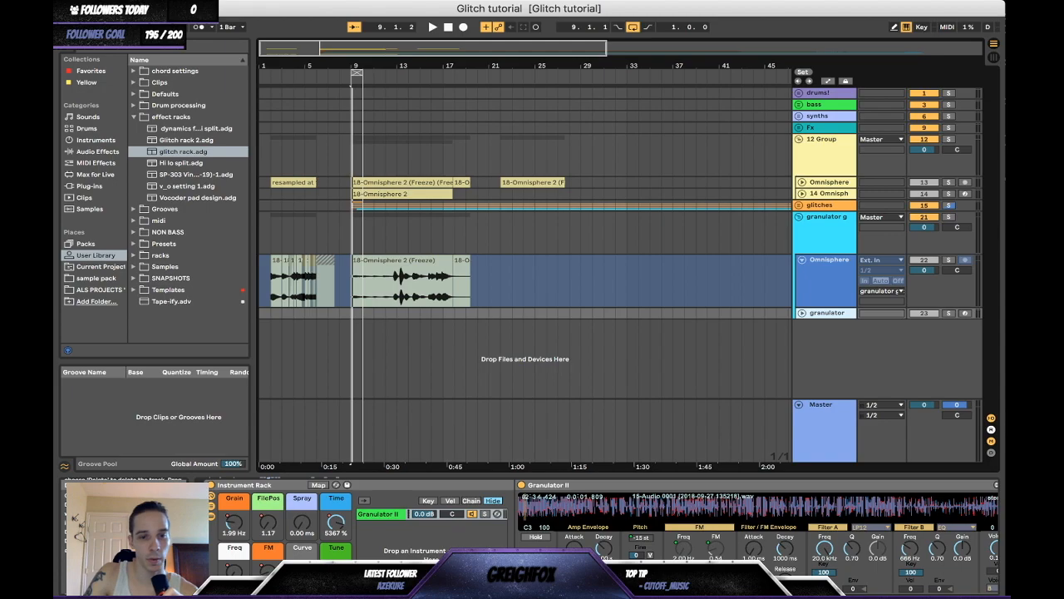
scroll(383, 541, right, 3)
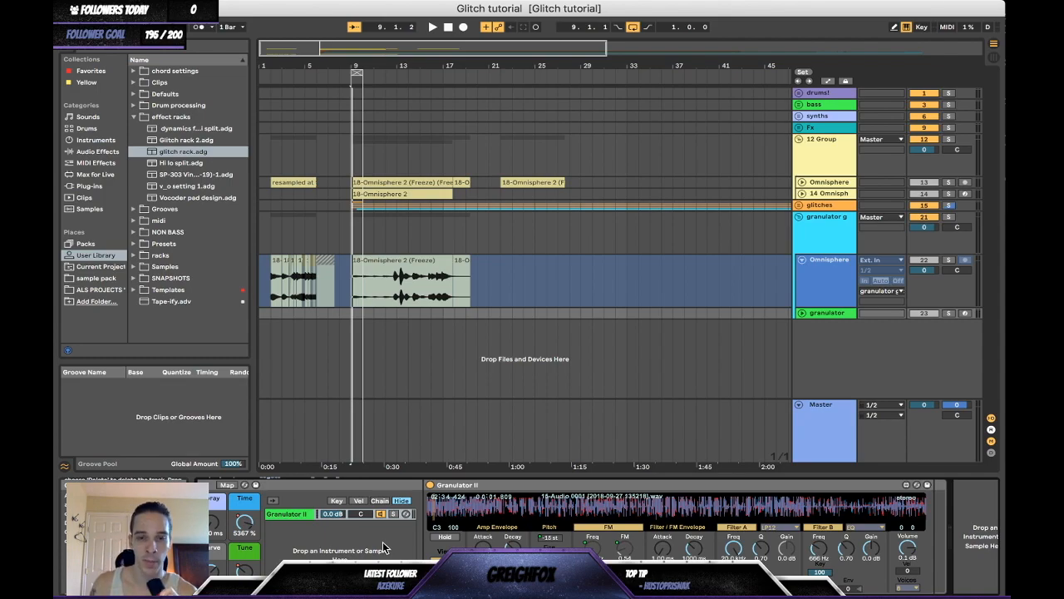
Unfold the granulator track and select the empty arrangement range from bar 9 to bar 17 on it.
click(802, 312)
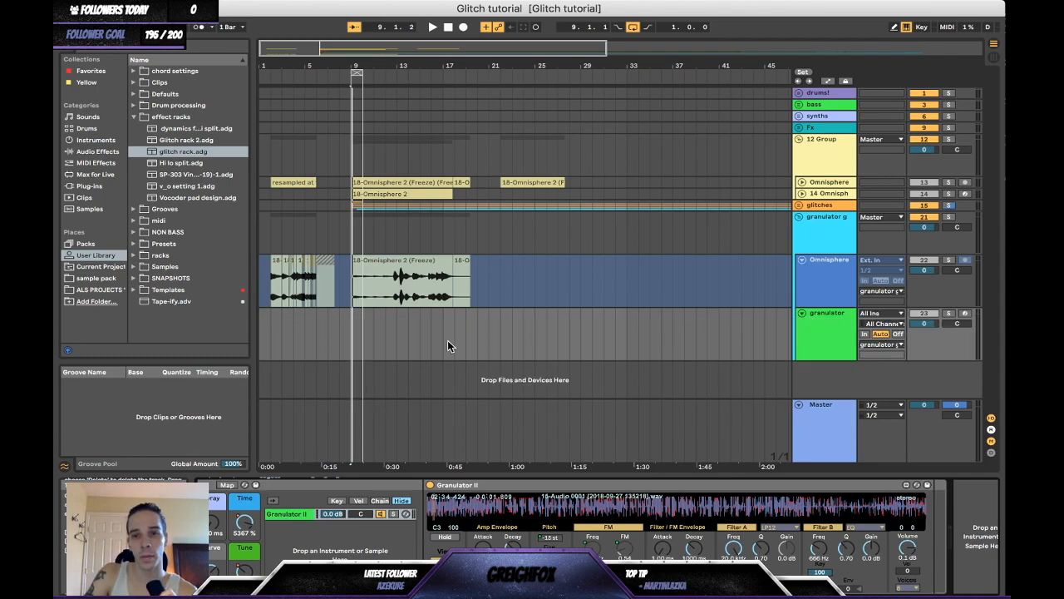
scroll(381, 524, left, 3)
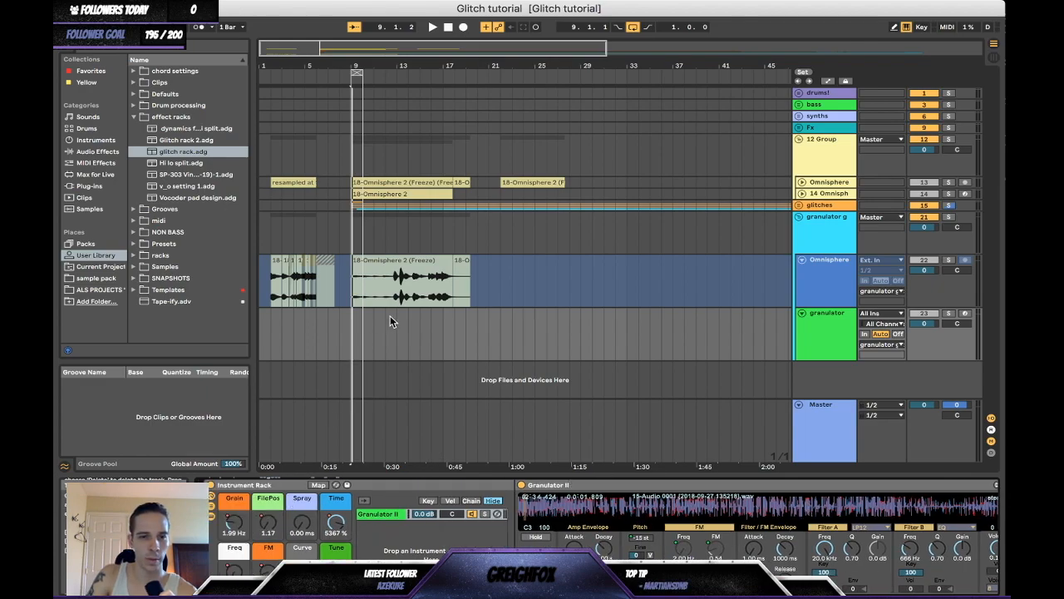
drag(349, 330, 416, 332)
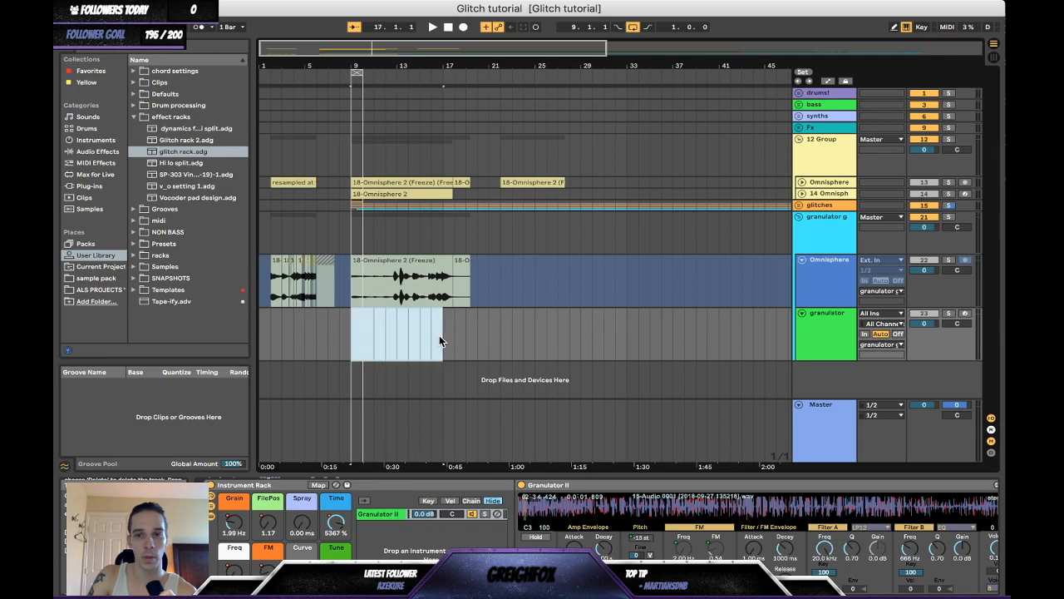
Arm the granulator track for live playing and raise the Instrument Rack's Spray macro to 7.73 s.
click(965, 314)
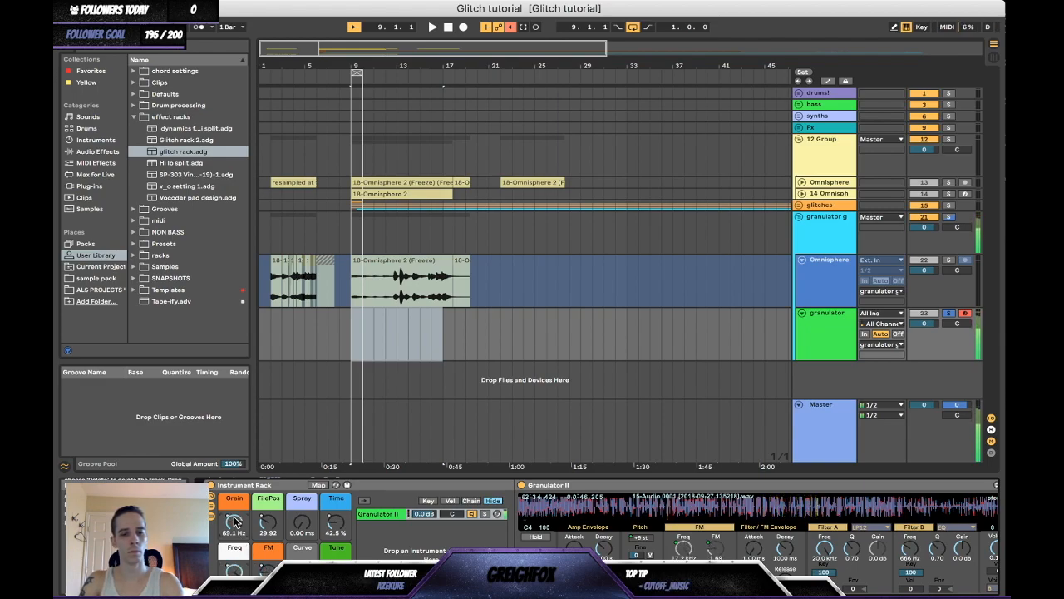
drag(299, 524, 299, 457)
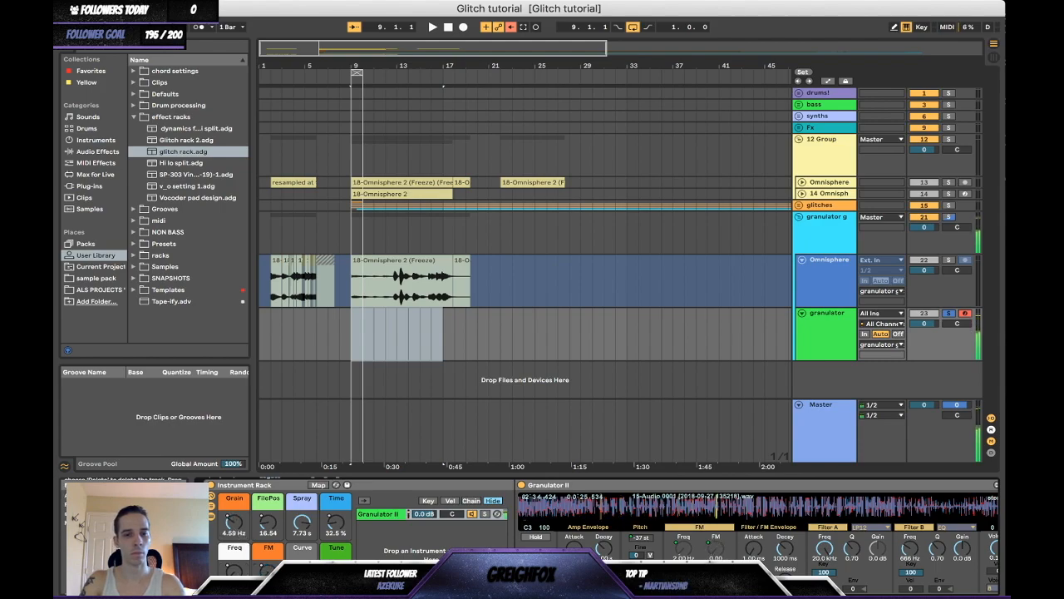
Add an audio track with Resampling as its input below the granulator track, and fold the granulator group.
key(super+t)
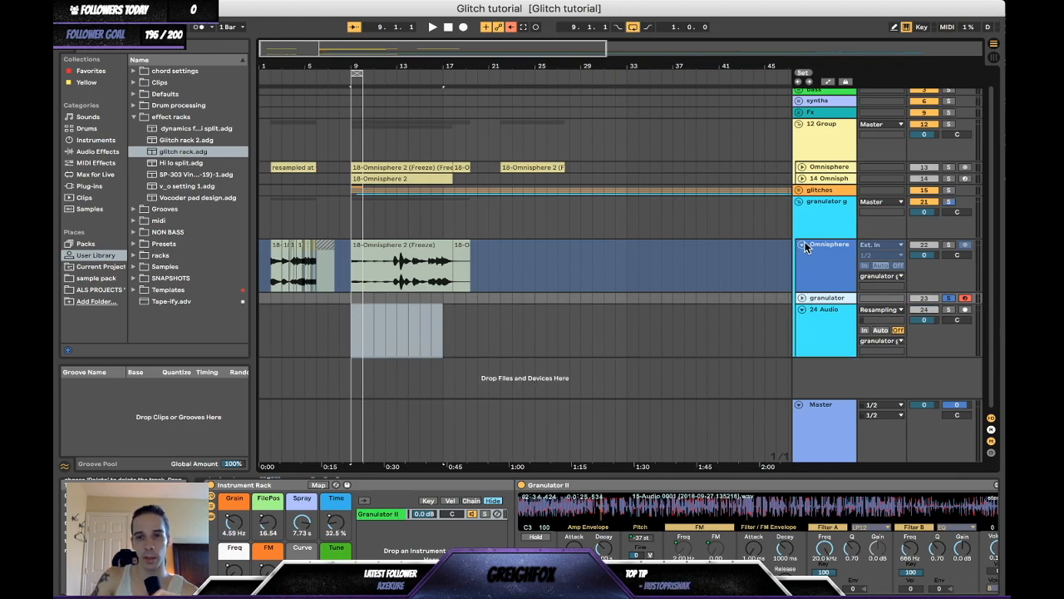
click(799, 202)
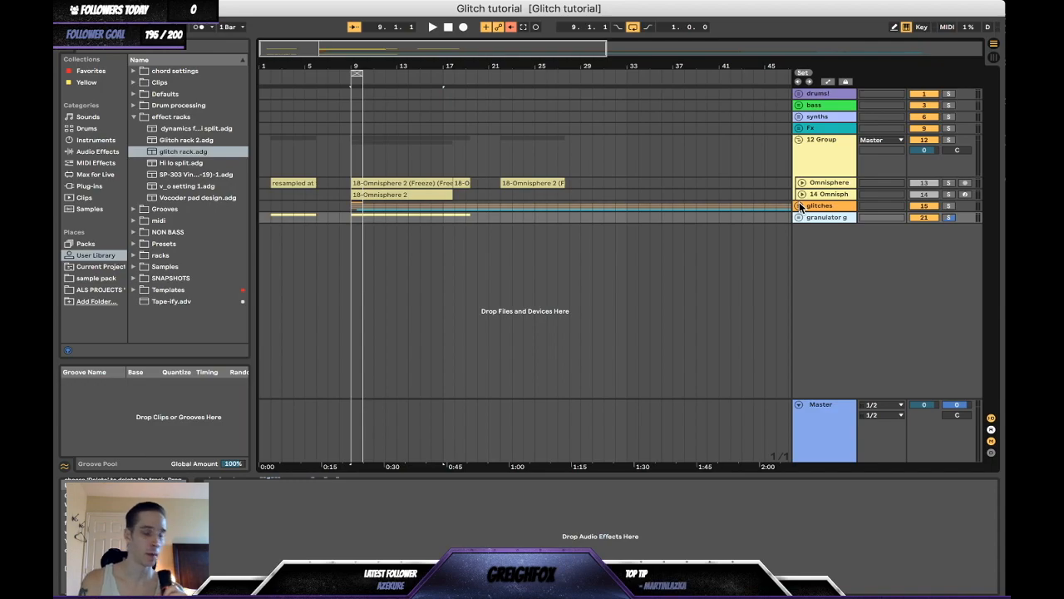